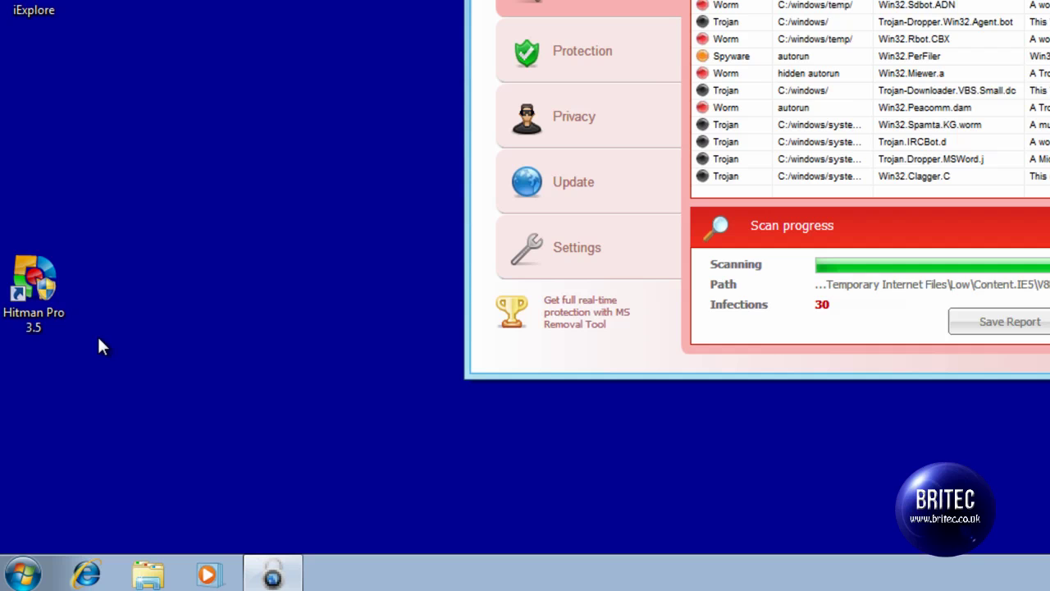
# Step: From Computer's folder options, show hidden files and stop hiding protected operating system files
pyautogui.click(23, 574)
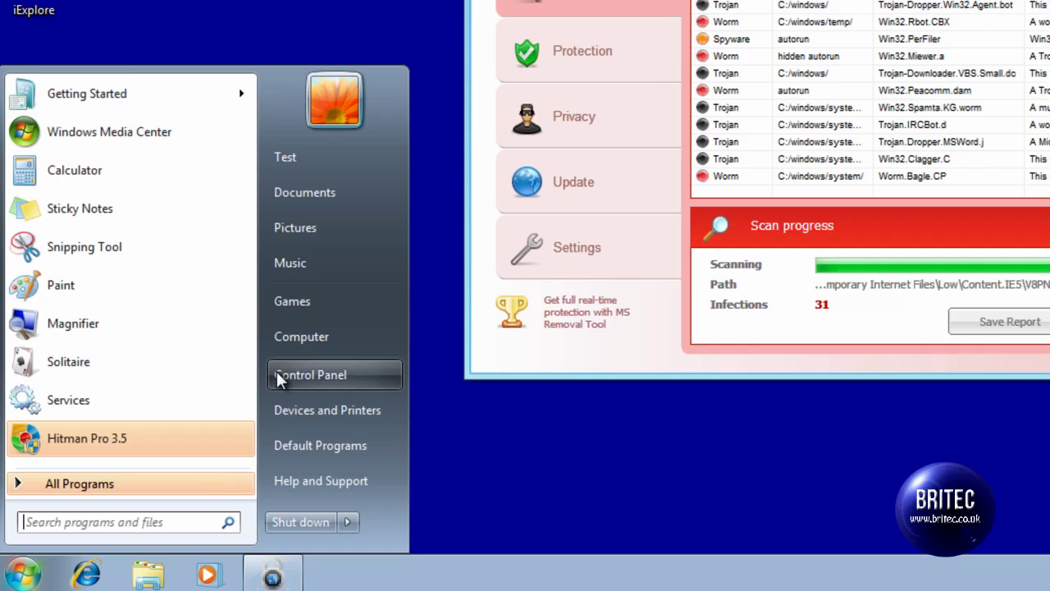
pyautogui.click(316, 350)
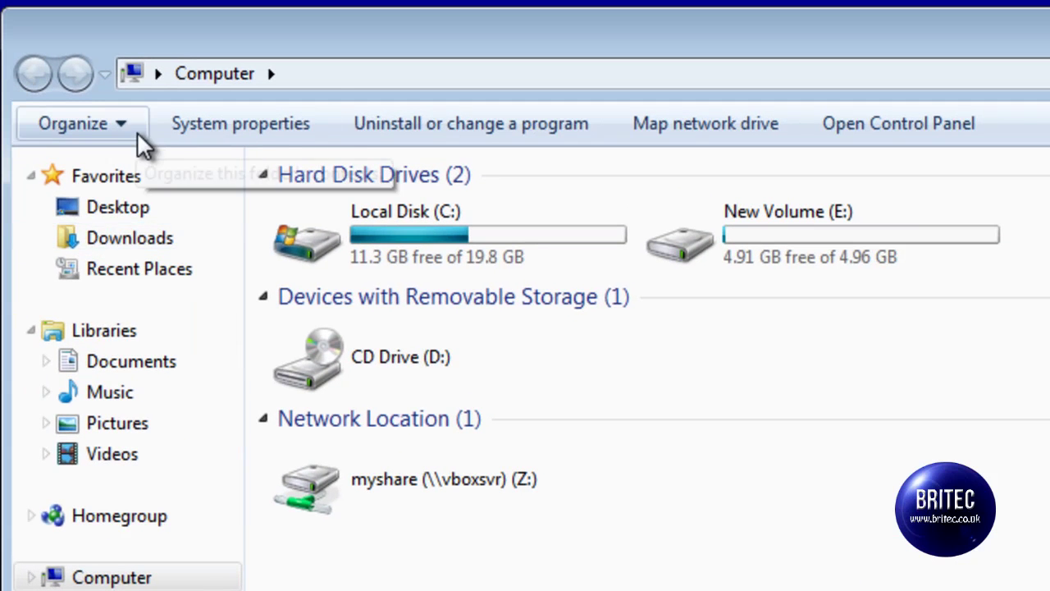
pyautogui.click(137, 133)
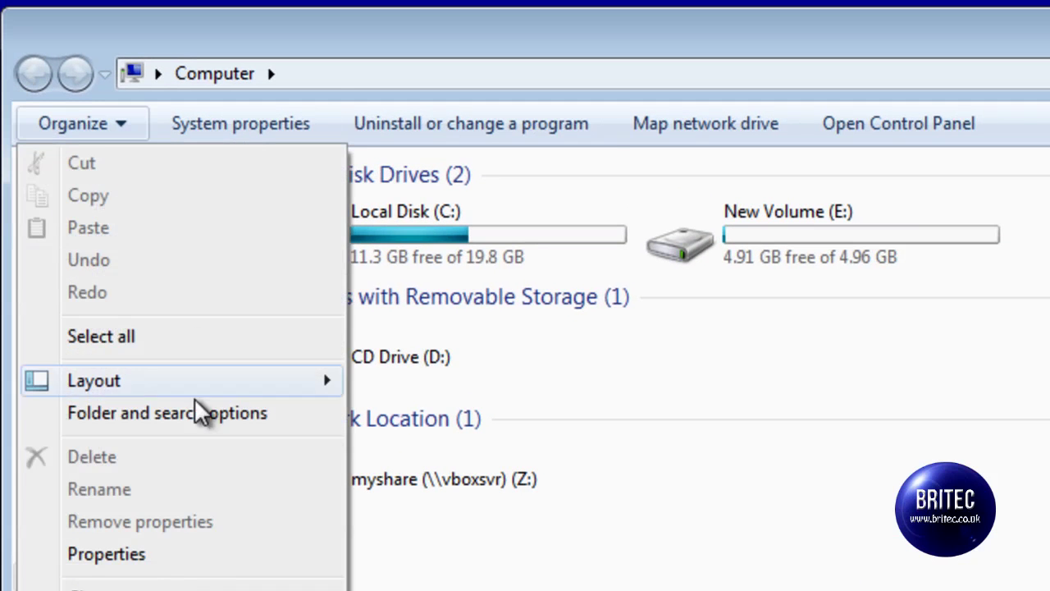
pyautogui.click(171, 417)
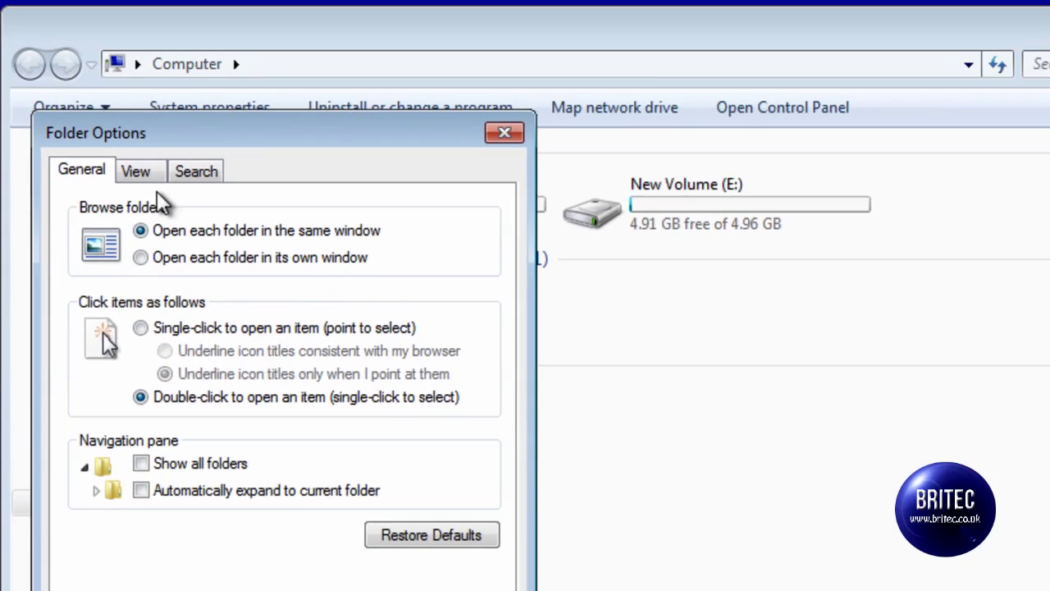
pyautogui.click(136, 171)
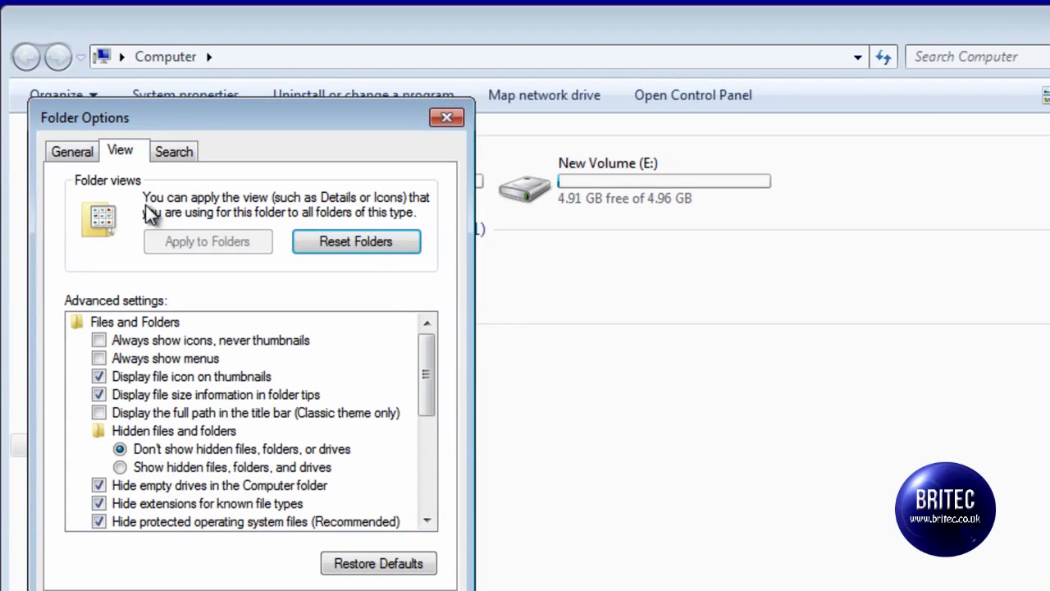
pyautogui.click(135, 469)
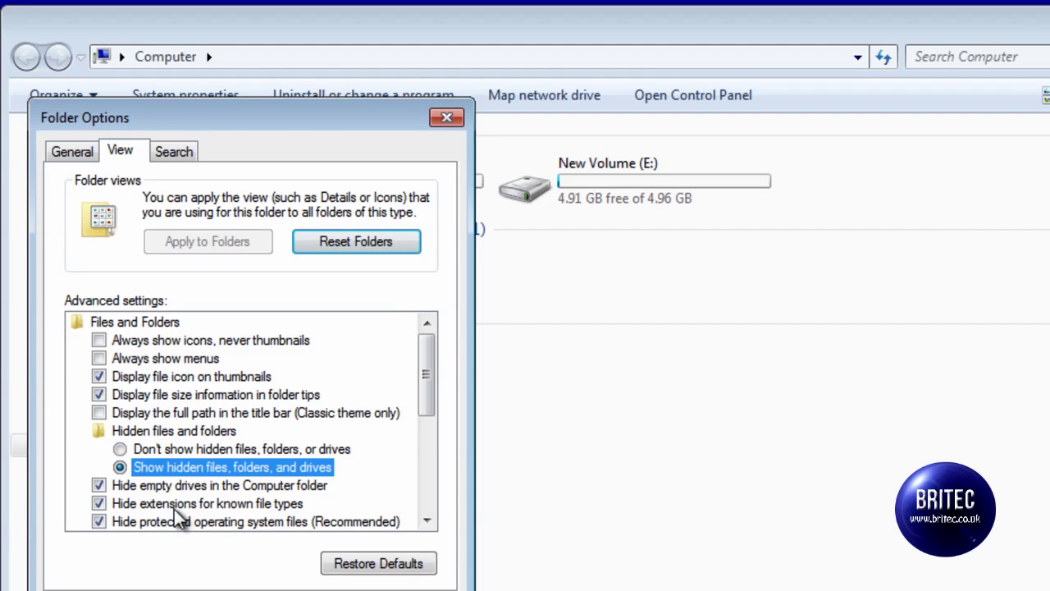
pyautogui.click(100, 520)
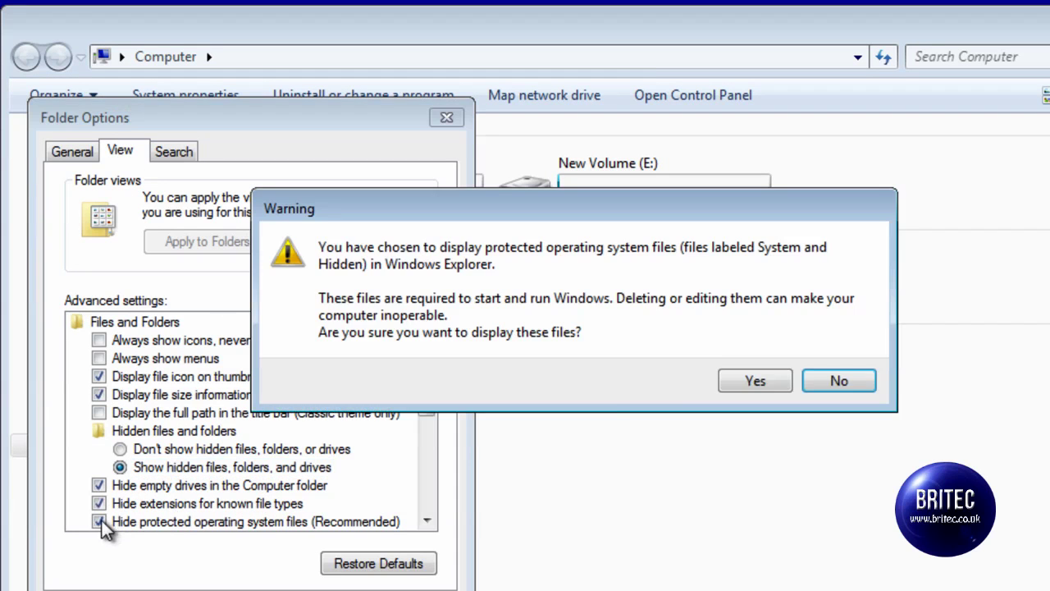
pyautogui.click(736, 389)
# Step: Show extensions for known file types, apply the settings, and dismiss the fake antivirus warning
pyautogui.scroll(-1, 218, 527)
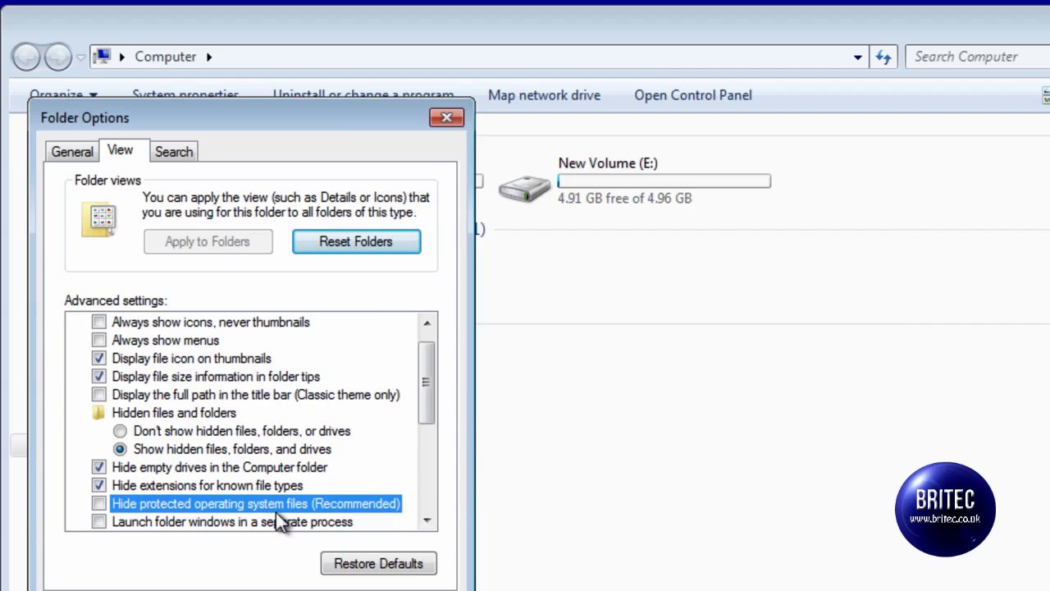
pyautogui.click(99, 485)
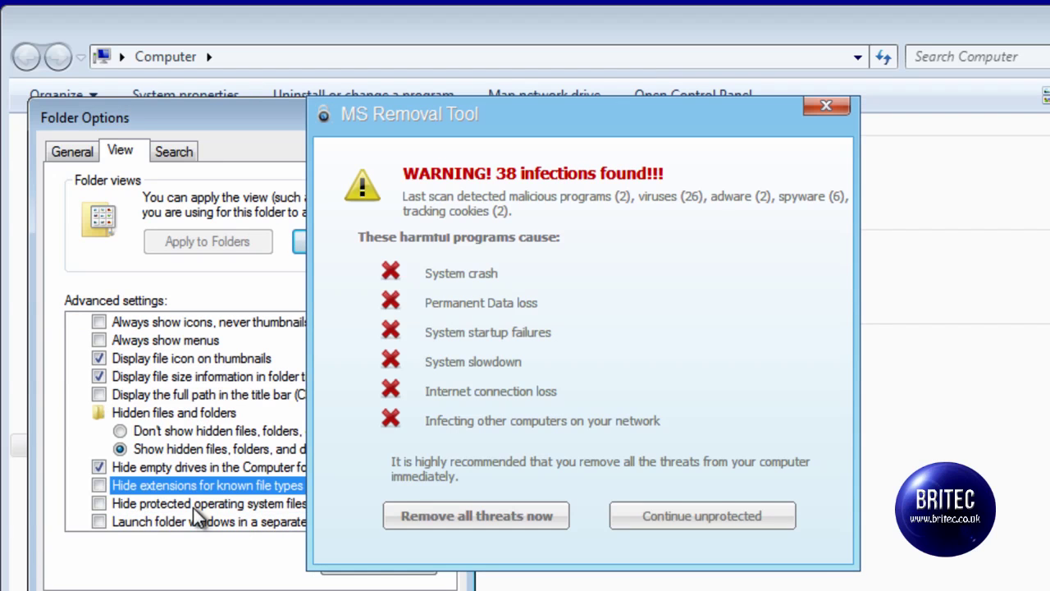
pyautogui.press('Return')
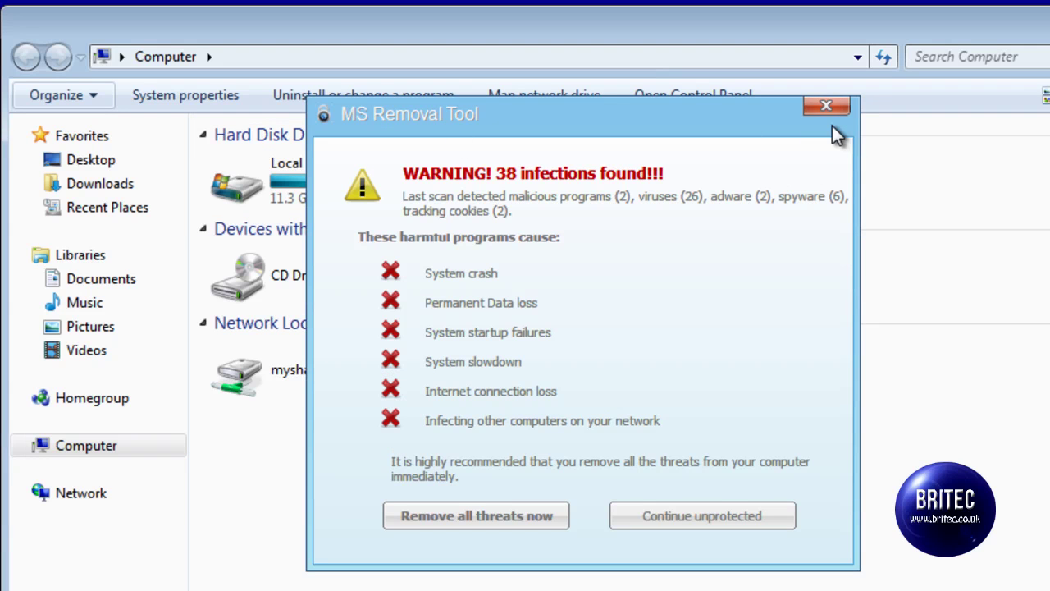
pyautogui.click(825, 108)
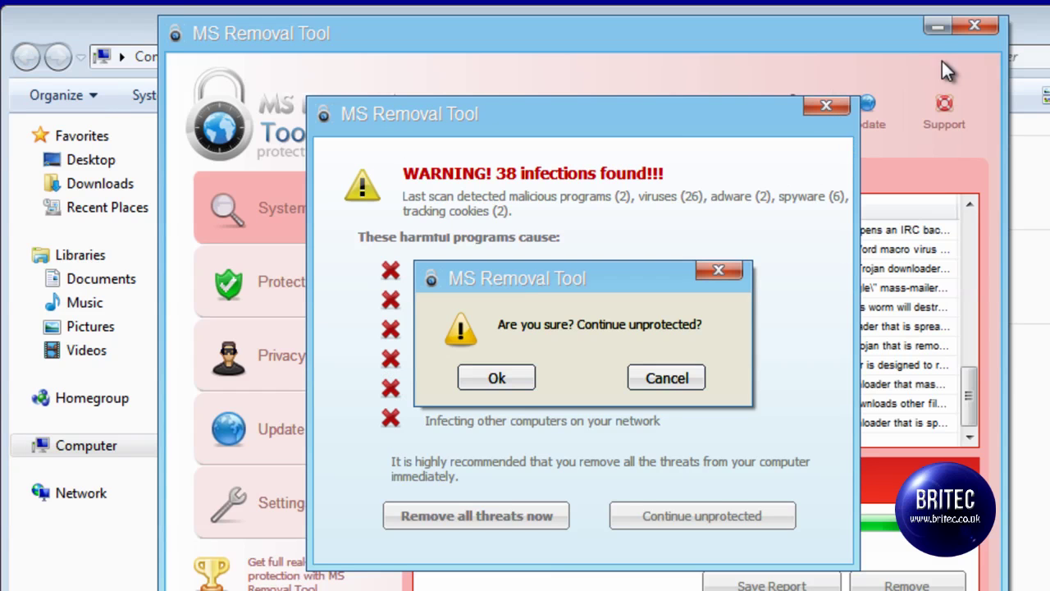
pyautogui.click(930, 31)
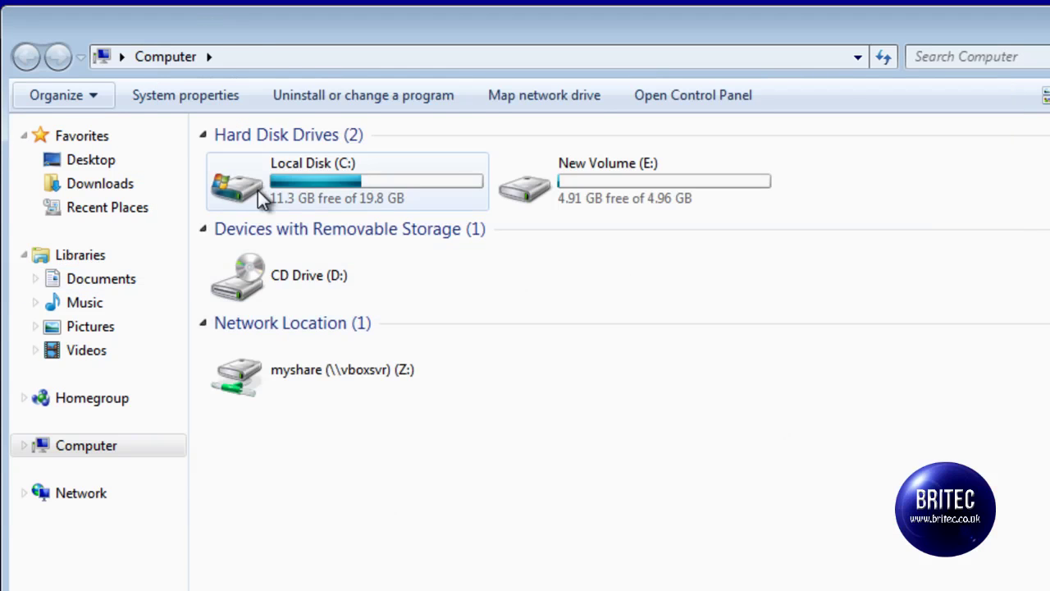
# Step: Browse to C:\ProgramData and inspect the nGe11400bFcMb11400 folder holding nGe11400bFcMb11400.exe
pyautogui.doubleClick(305, 179)
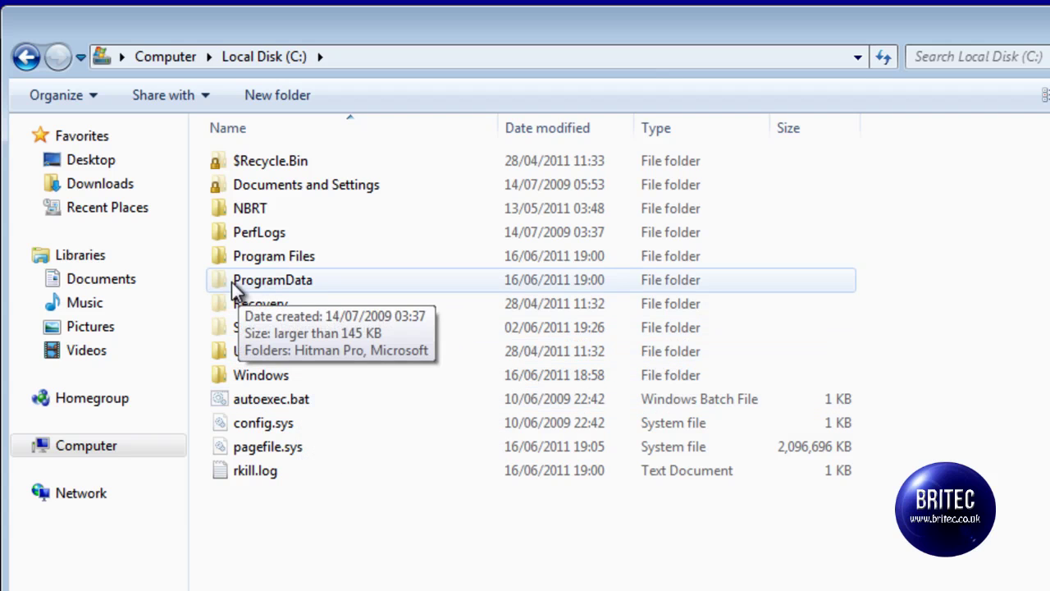
pyautogui.doubleClick(283, 284)
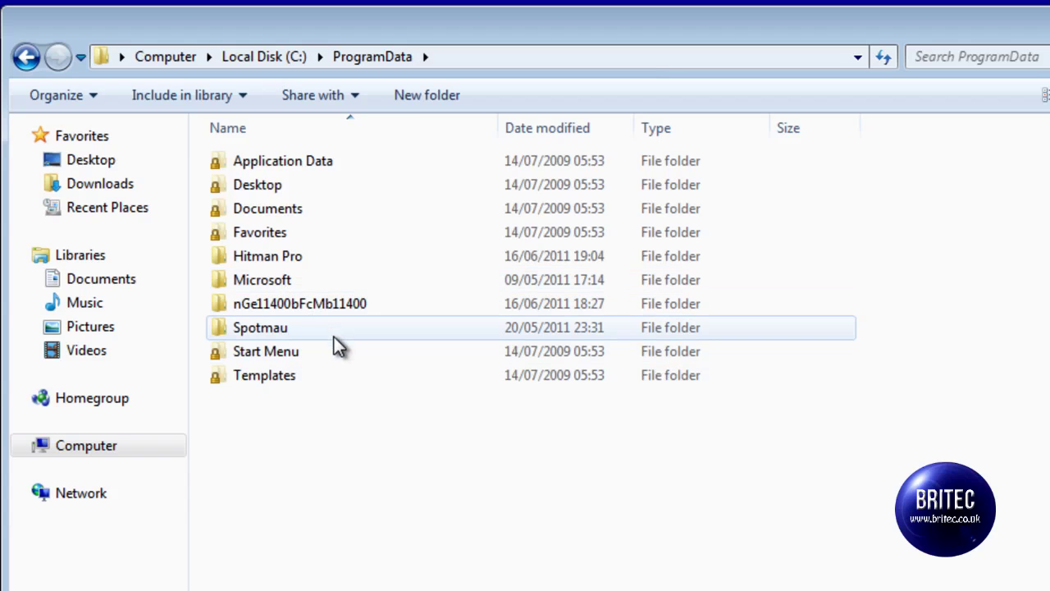
pyautogui.moveTo(261, 309)
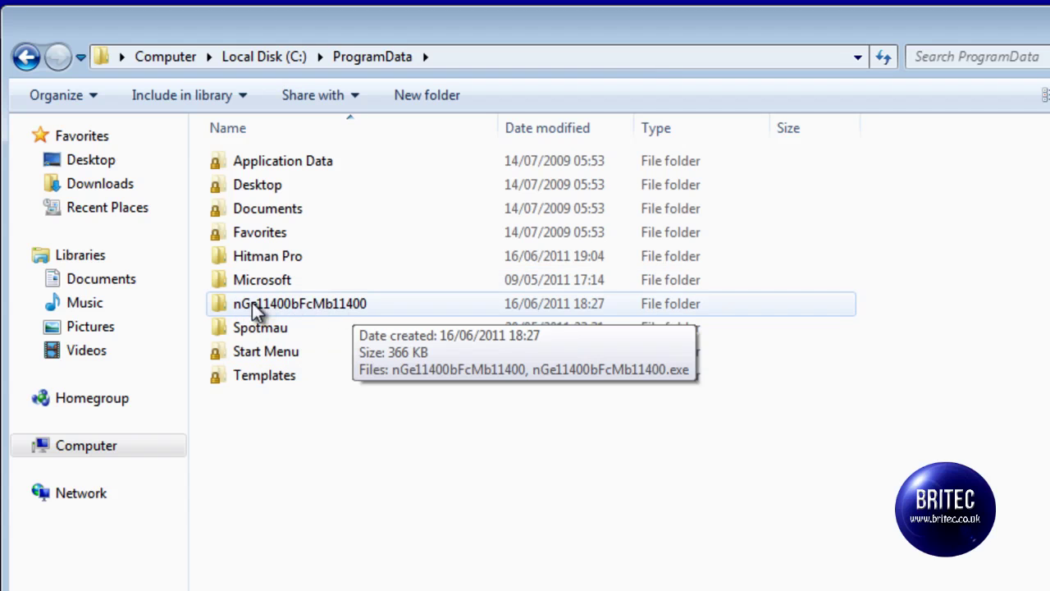
pyautogui.doubleClick(283, 306)
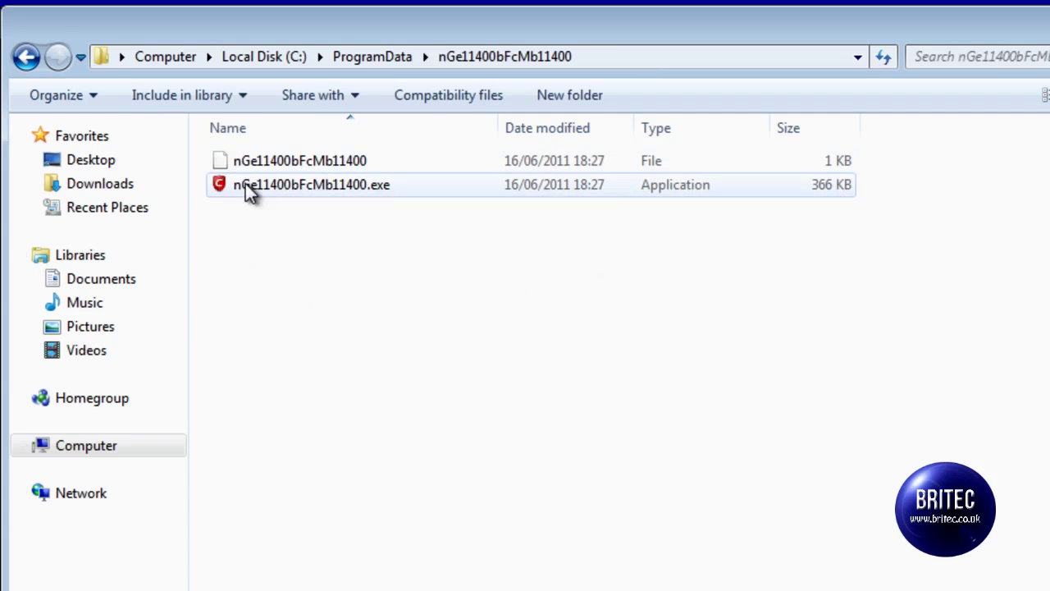
pyautogui.click(28, 60)
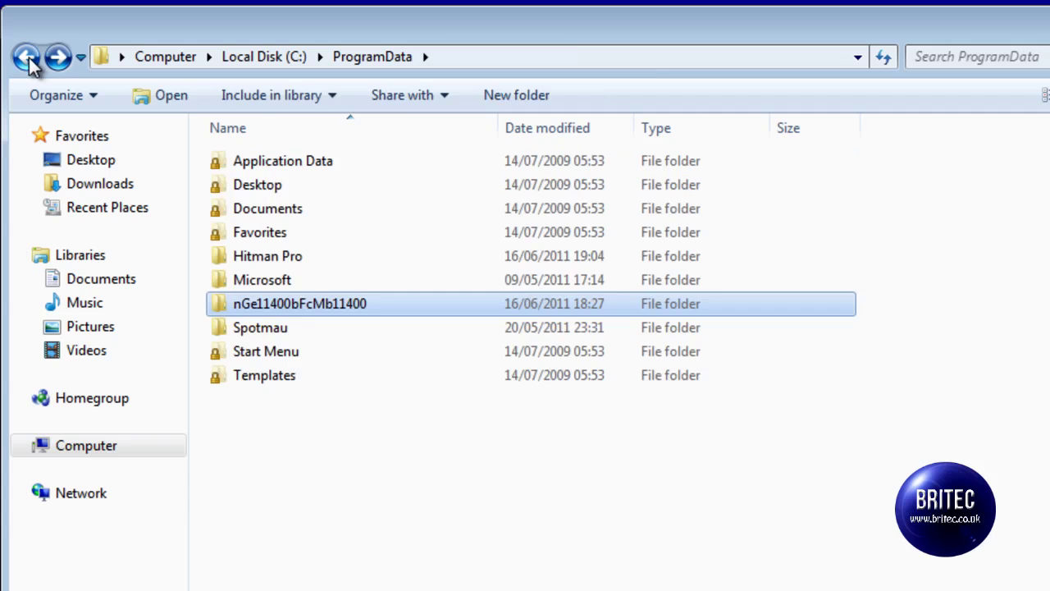
pyautogui.click(71, 64)
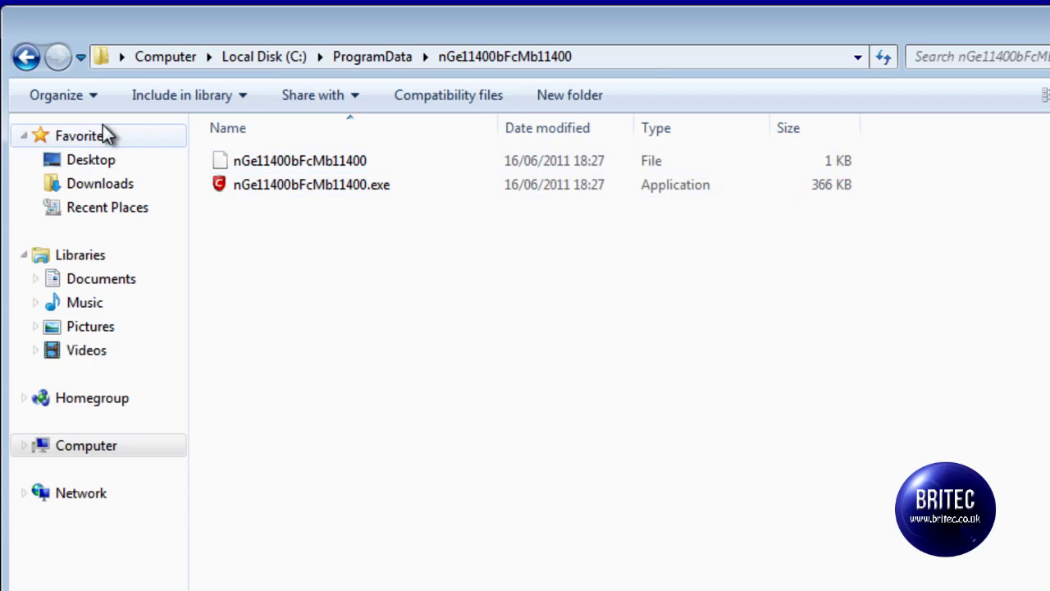
pyautogui.click(25, 62)
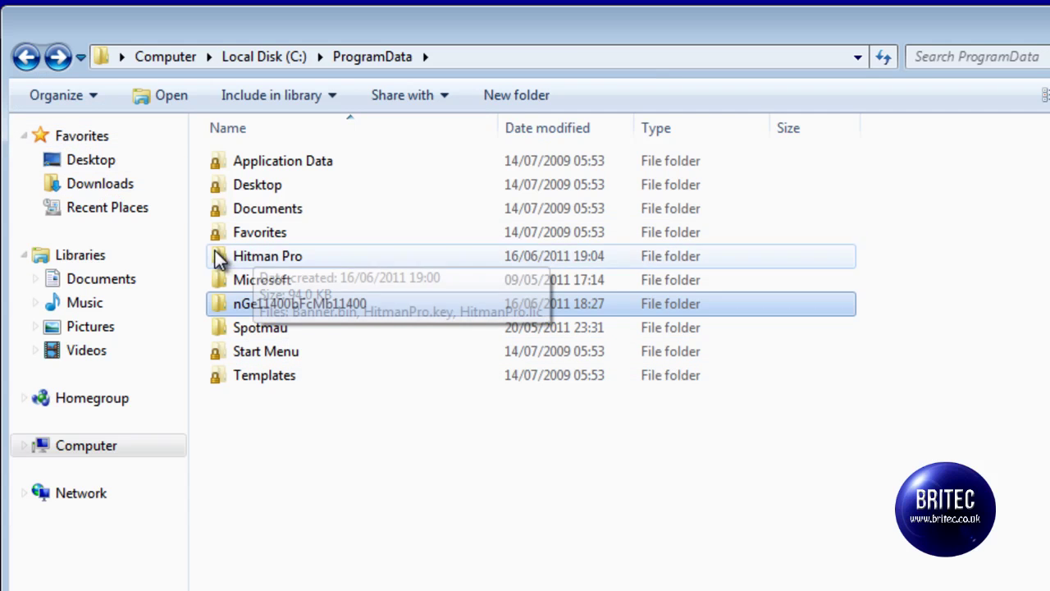
# Step: Navigate from C: into Users\Test\AppData and check its Roaming folder
pyautogui.click(35, 57)
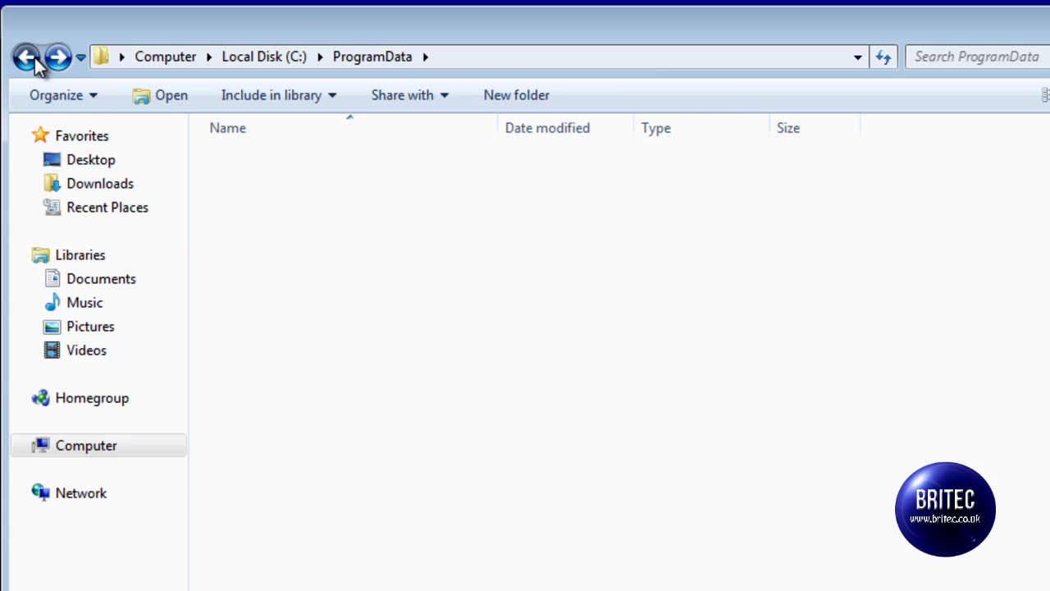
pyautogui.doubleClick(261, 355)
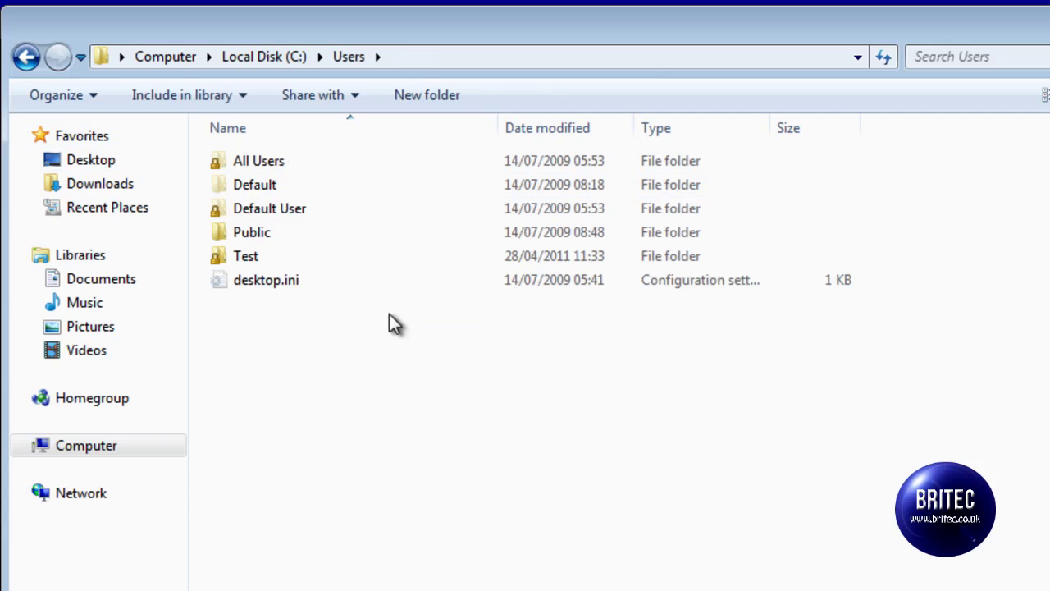
pyautogui.doubleClick(236, 259)
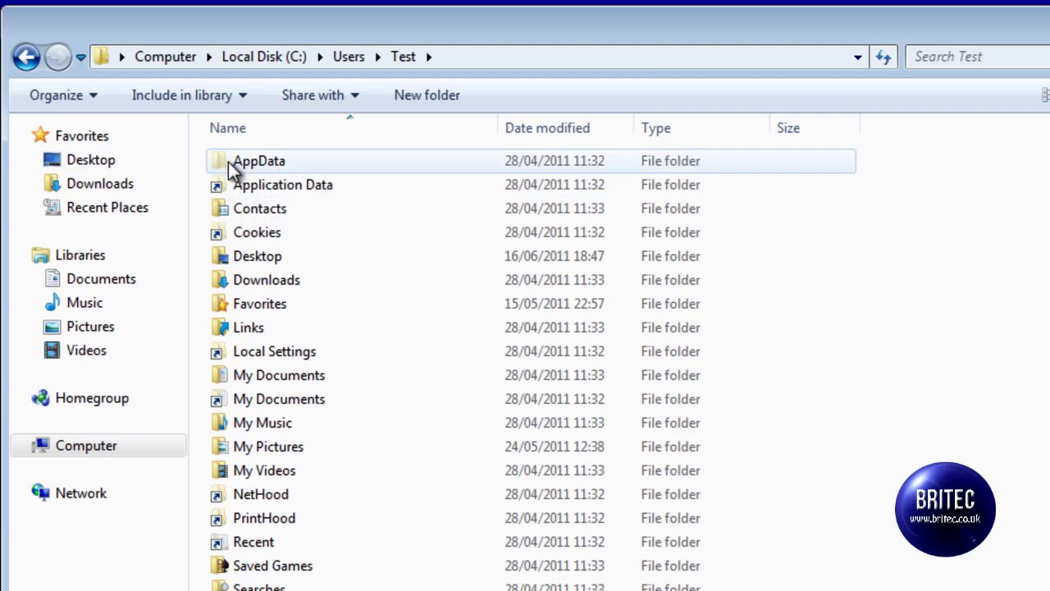
pyautogui.doubleClick(264, 168)
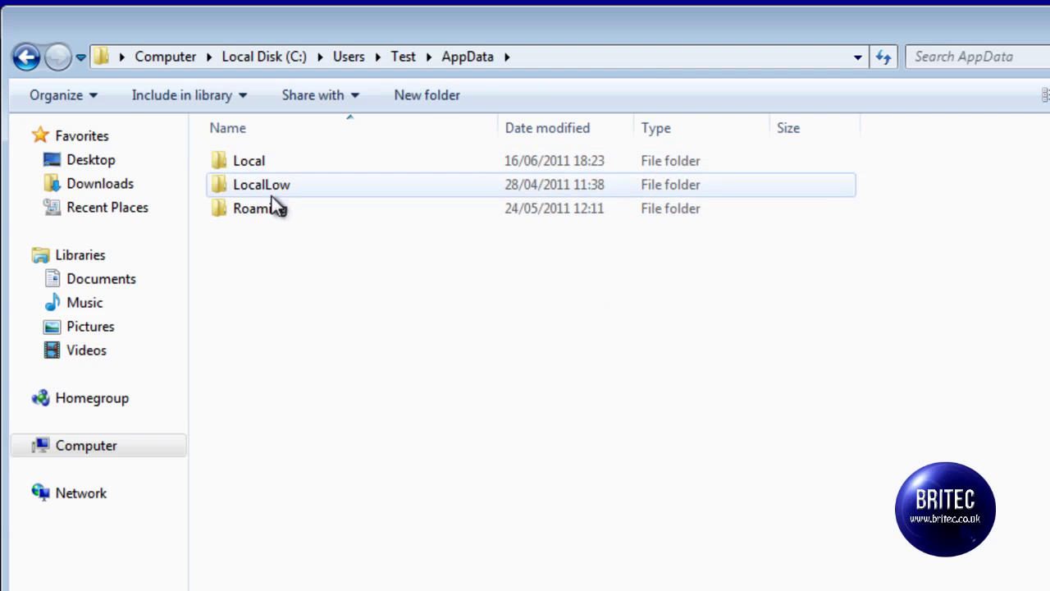
pyautogui.doubleClick(257, 208)
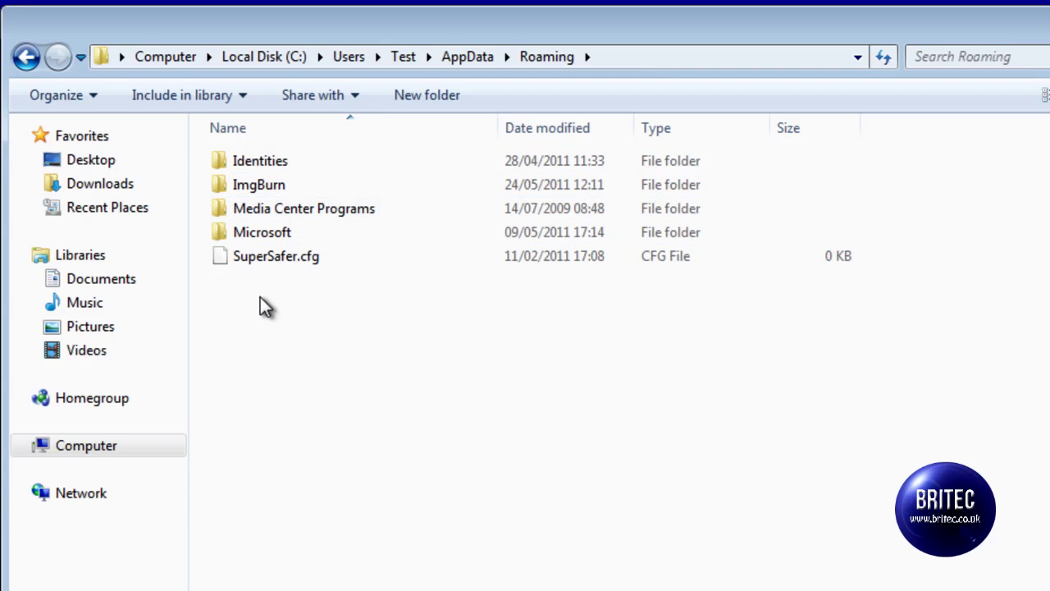
pyautogui.click(34, 61)
# Step: Inspect AppData\Local (with dqbmex.exe), its Temp folder, and LocalLow\Microsoft
pyautogui.doubleClick(235, 165)
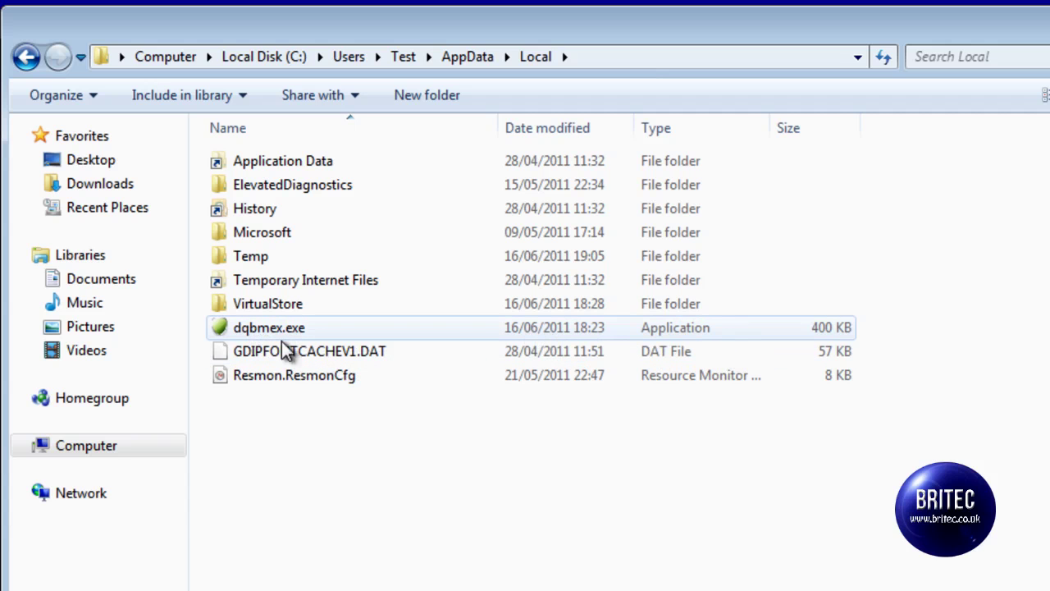
pyautogui.doubleClick(249, 260)
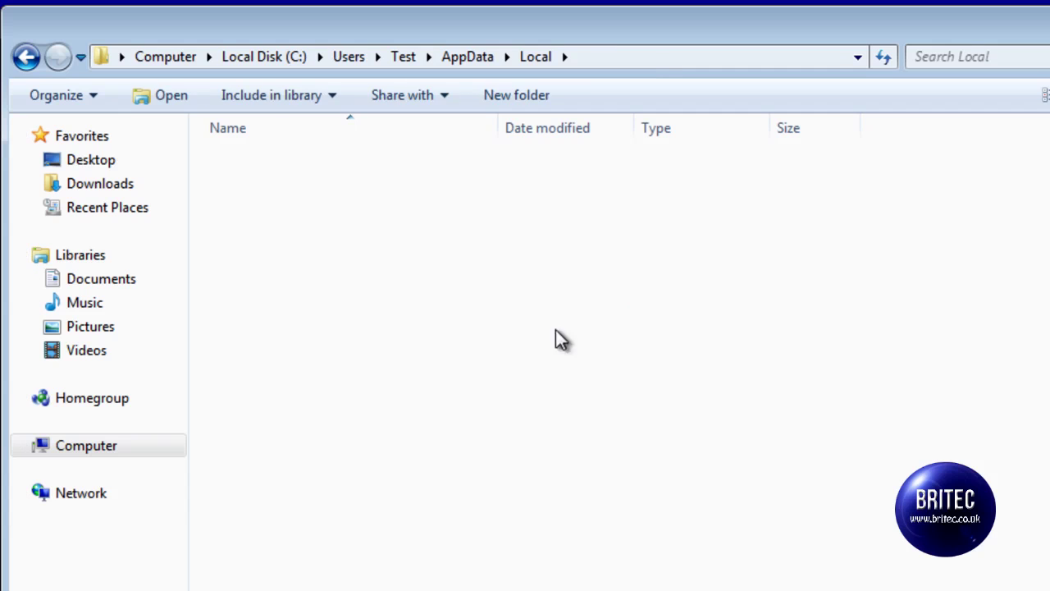
pyautogui.click(23, 62)
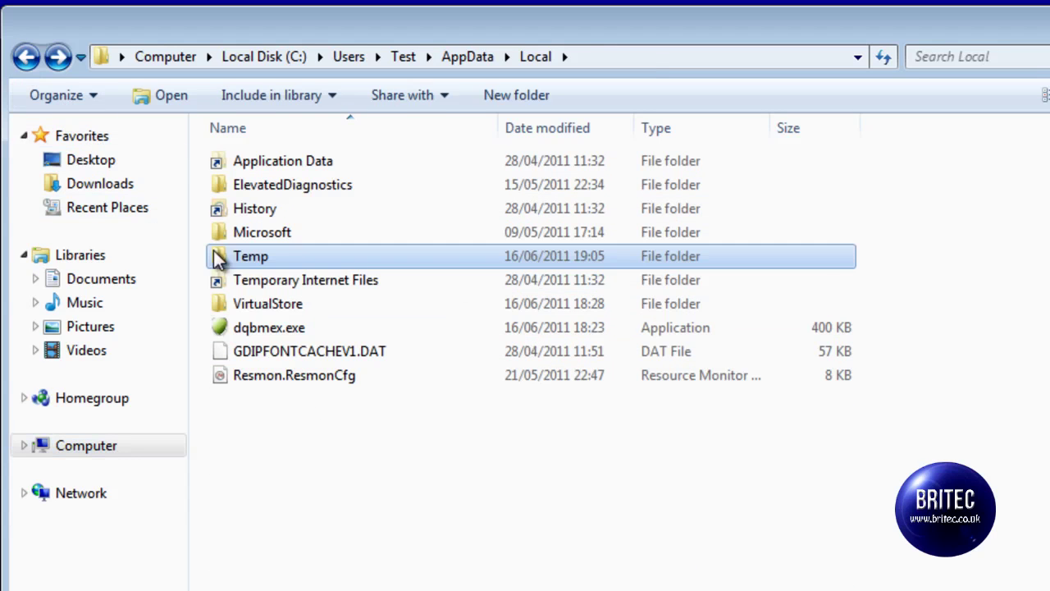
pyautogui.click(27, 59)
pyautogui.click(279, 191)
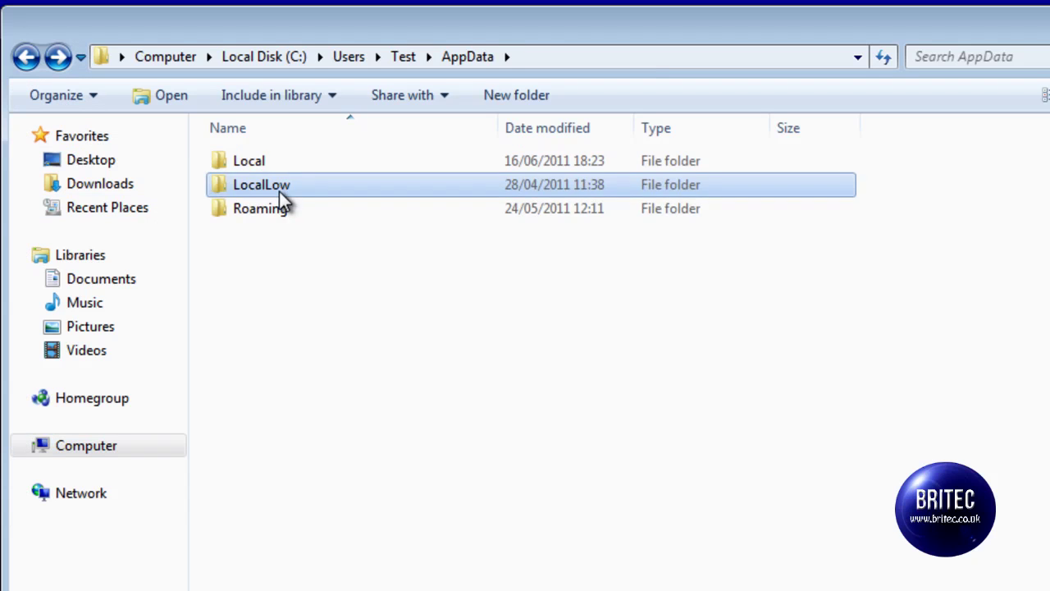
pyautogui.doubleClick(279, 191)
pyautogui.doubleClick(246, 167)
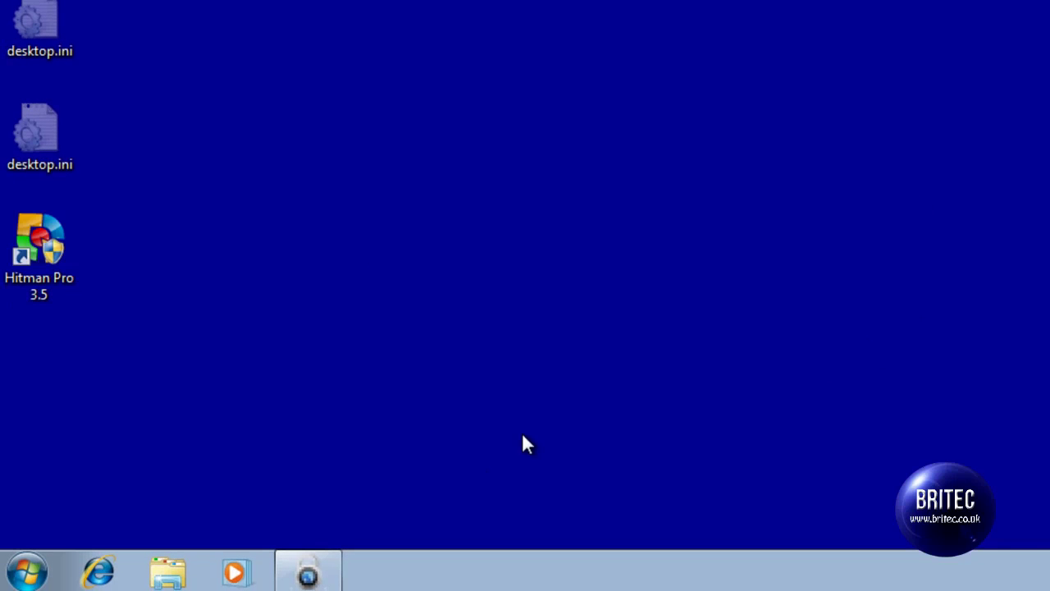
# Step: Restart the PC from the Start menu's Shut down options
pyautogui.click(33, 572)
pyautogui.moveTo(393, 511)
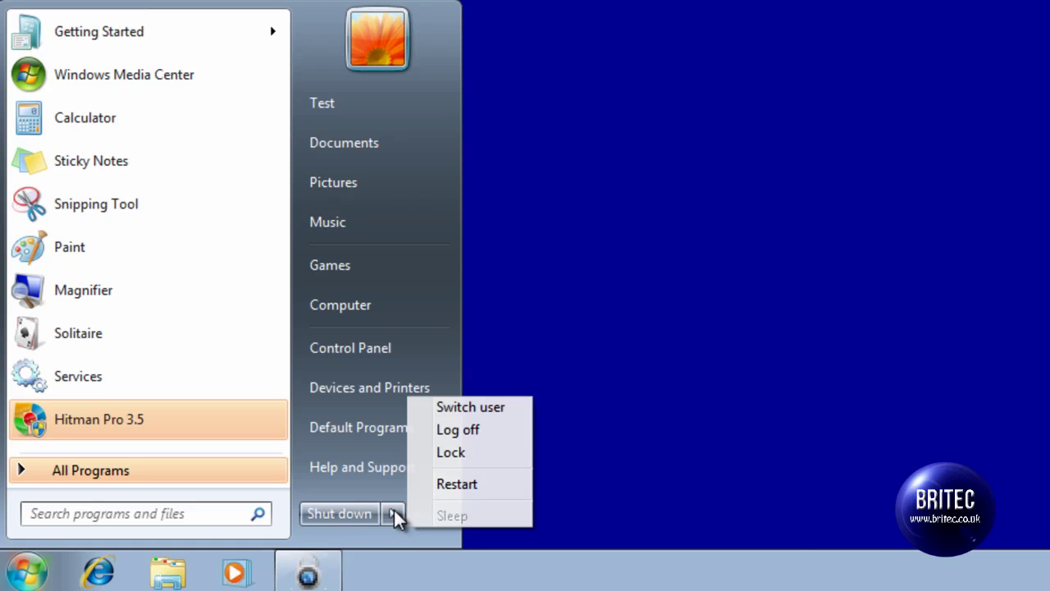
pyautogui.click(468, 484)
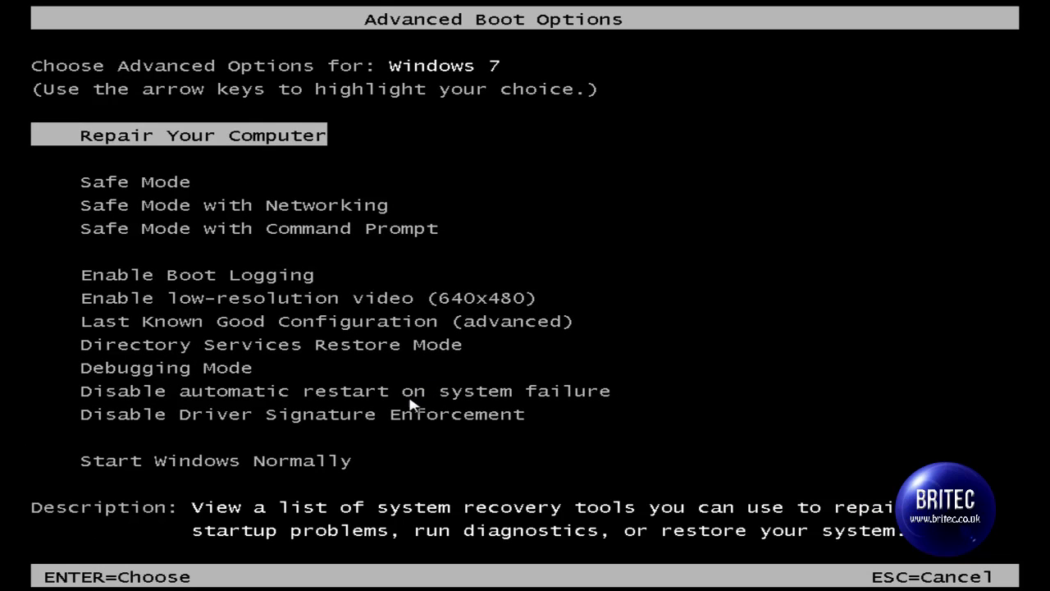
# Step: Select Safe Mode with Networking in the boot options and start Windows with it
pyautogui.press('Down')
pyautogui.press('Down')
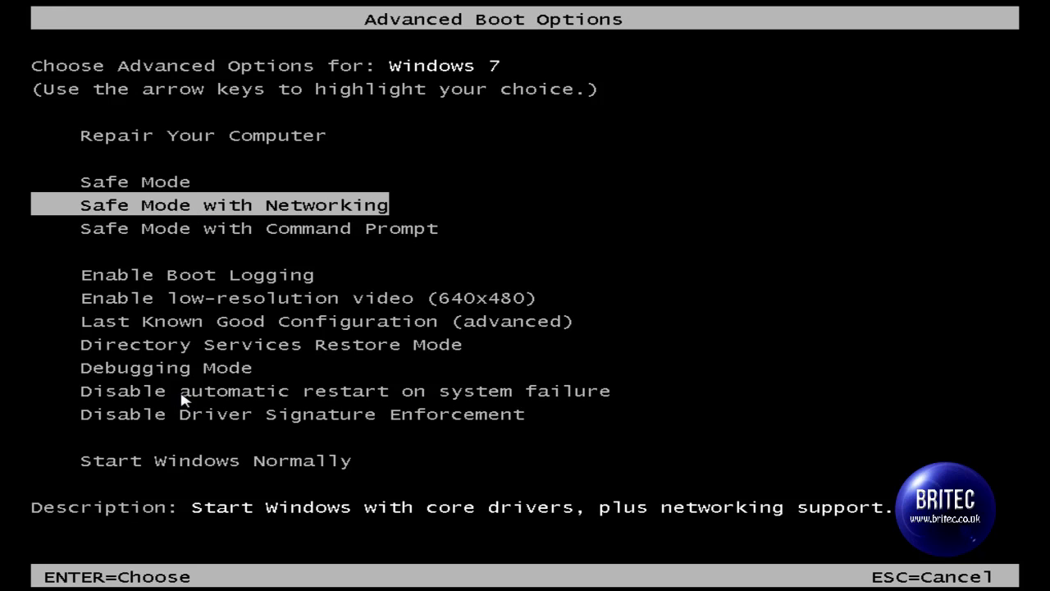
pyautogui.press('Return')
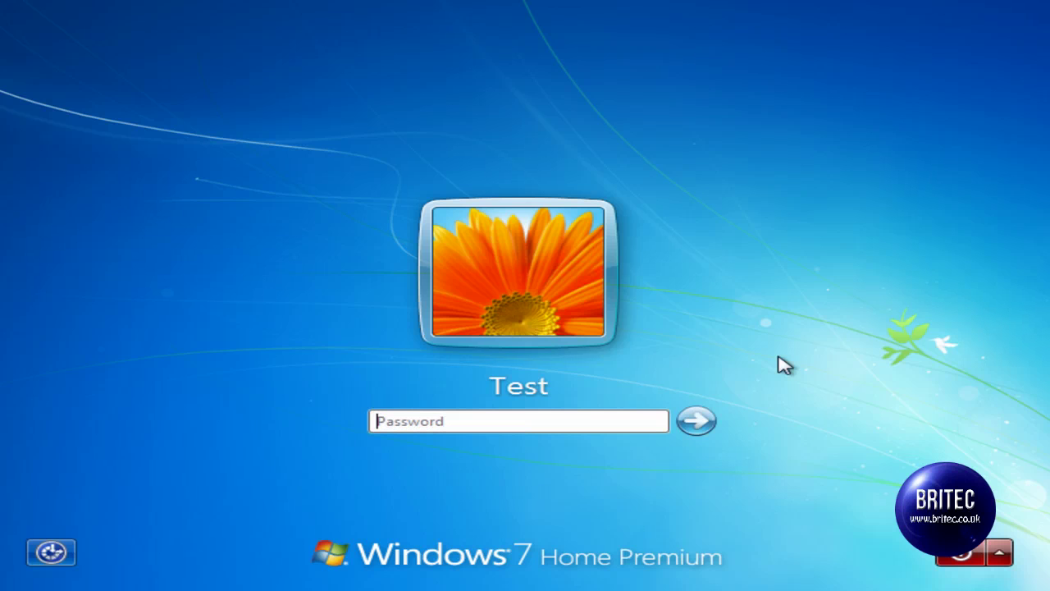
# Step: Log in with the account password and close Windows Help and Support
pyautogui.write('••')
pyautogui.press('Return')
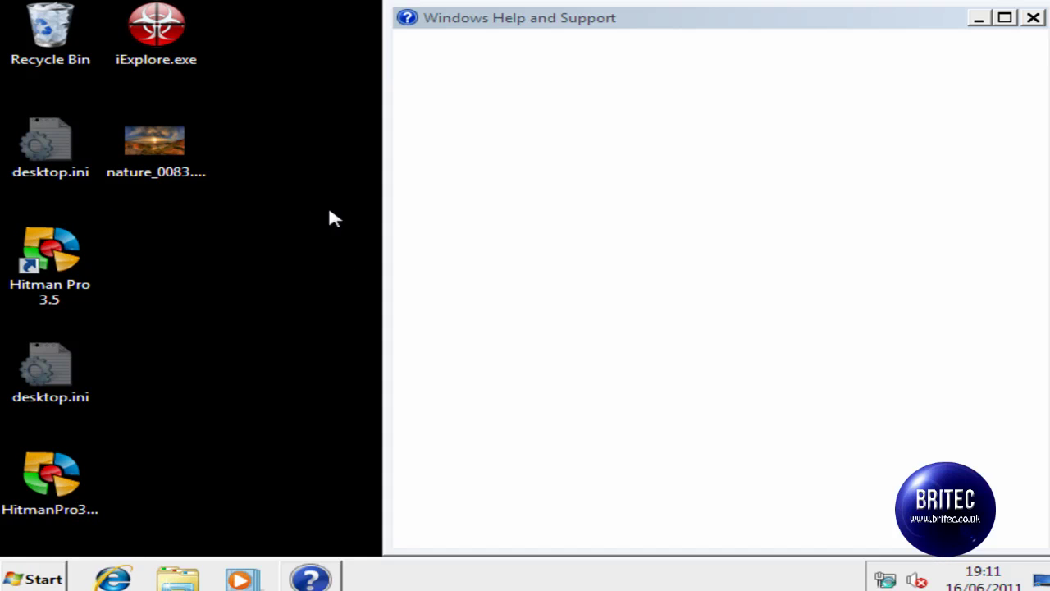
pyautogui.click(1035, 17)
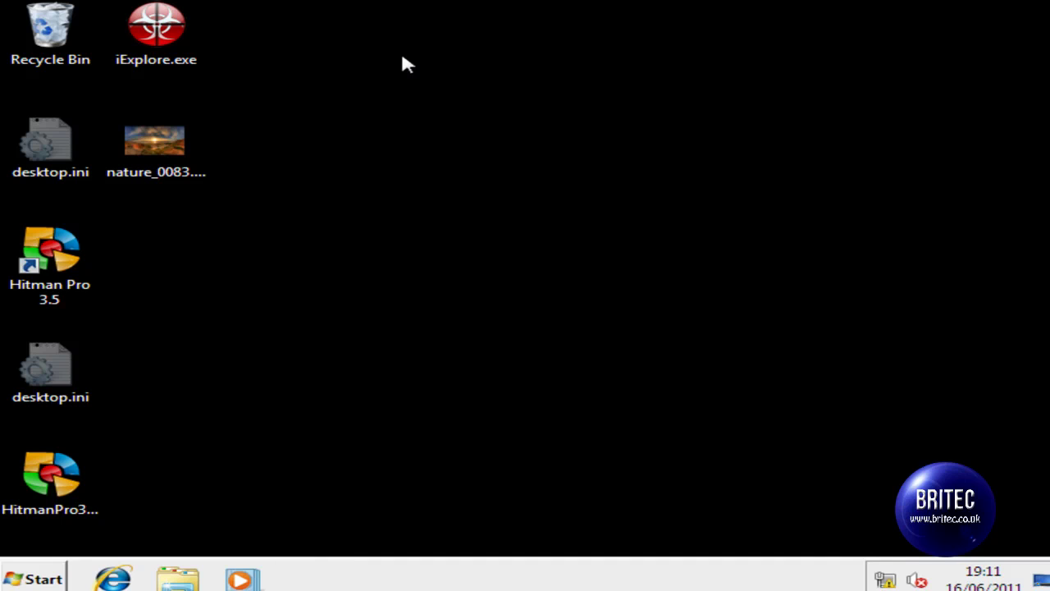
# Step: Run the renamed Rkill (iExplore.exe) past the security warning, then close Help and Support and its log
pyautogui.doubleClick(142, 22)
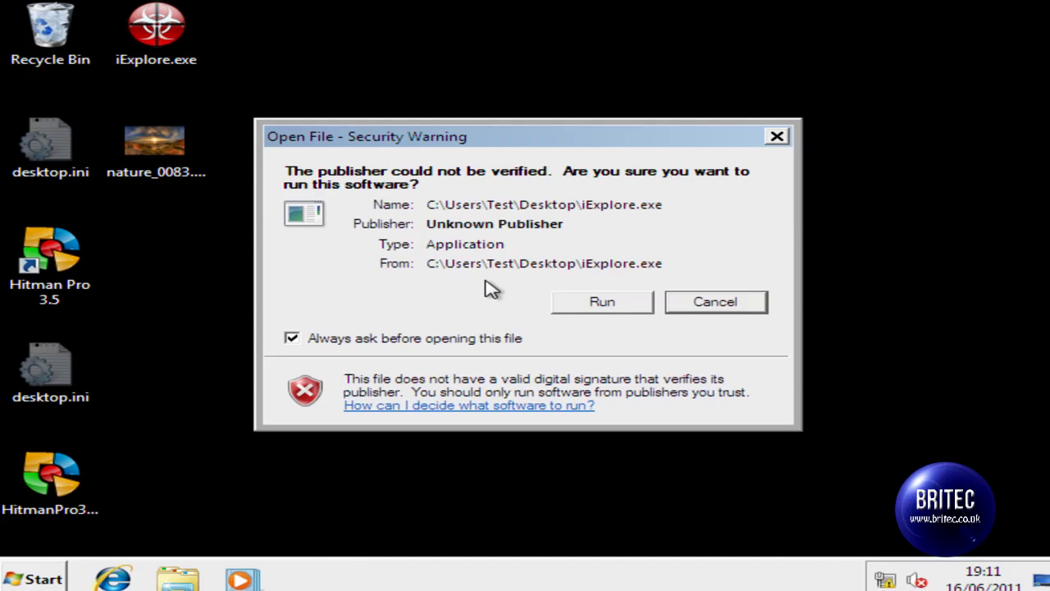
pyautogui.click(608, 310)
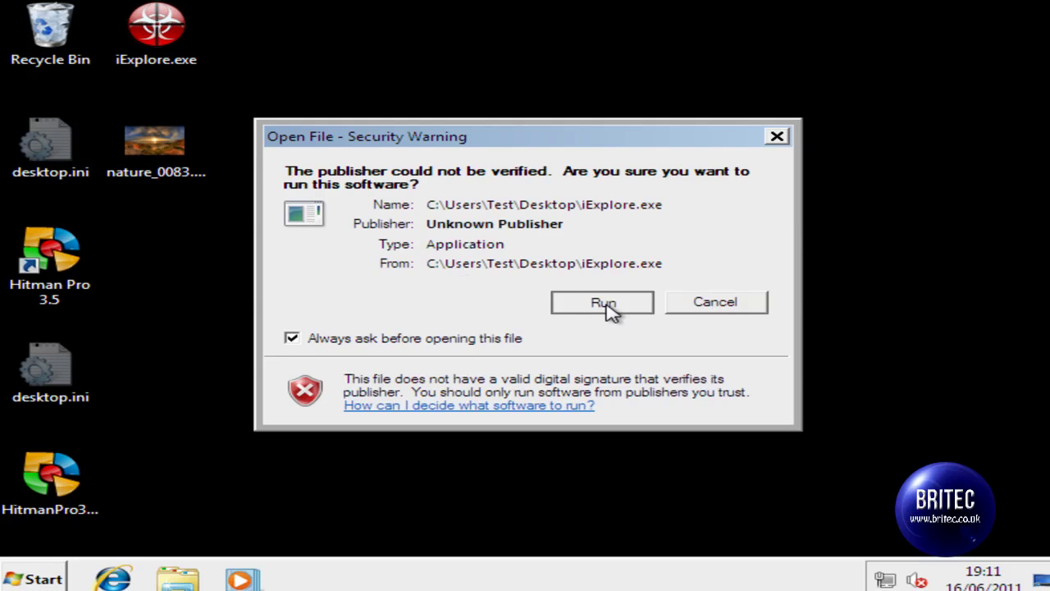
pyautogui.click(609, 310)
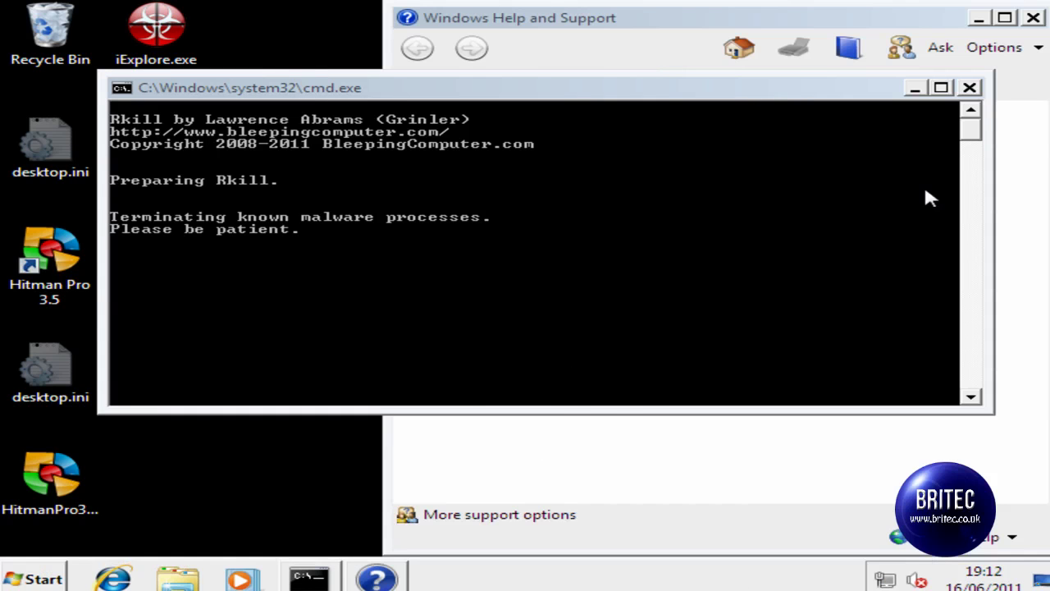
pyautogui.click(1033, 18)
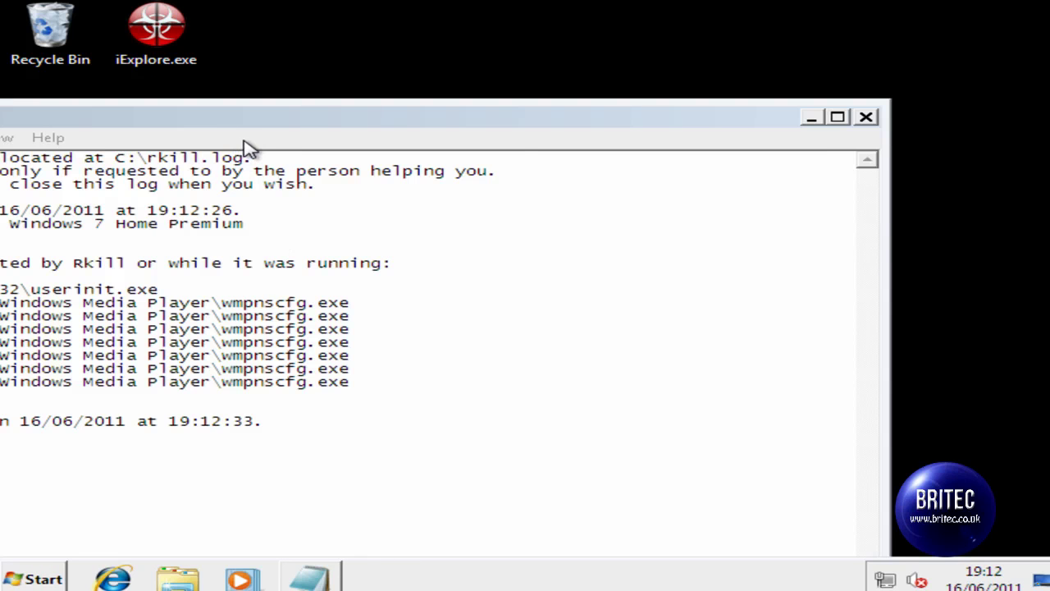
pyautogui.click(866, 117)
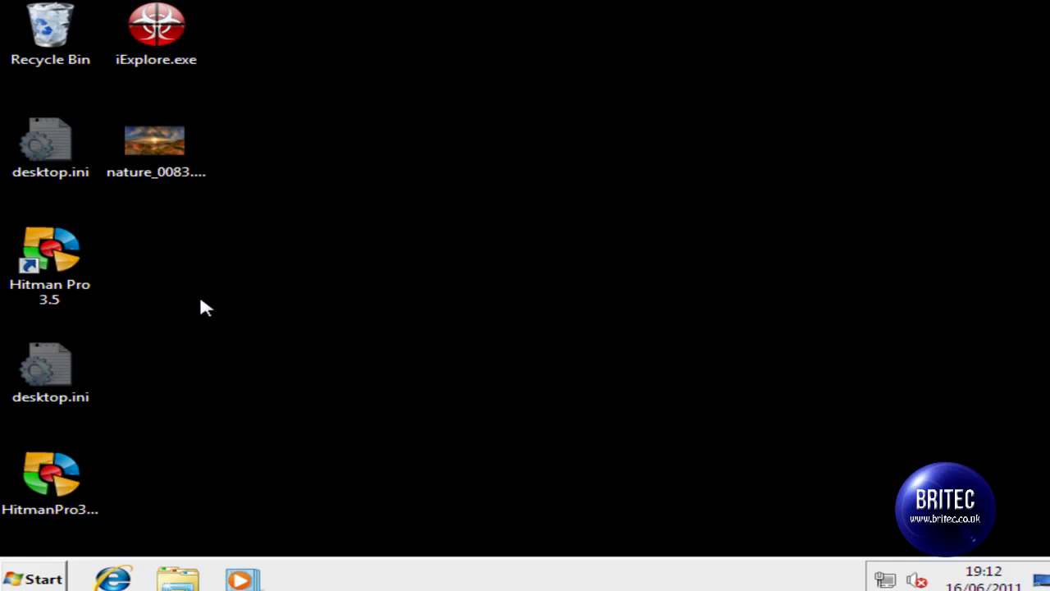
# Step: Launch Hitman Pro 3.5 from the desktop and start its malware scan
pyautogui.doubleClick(54, 253)
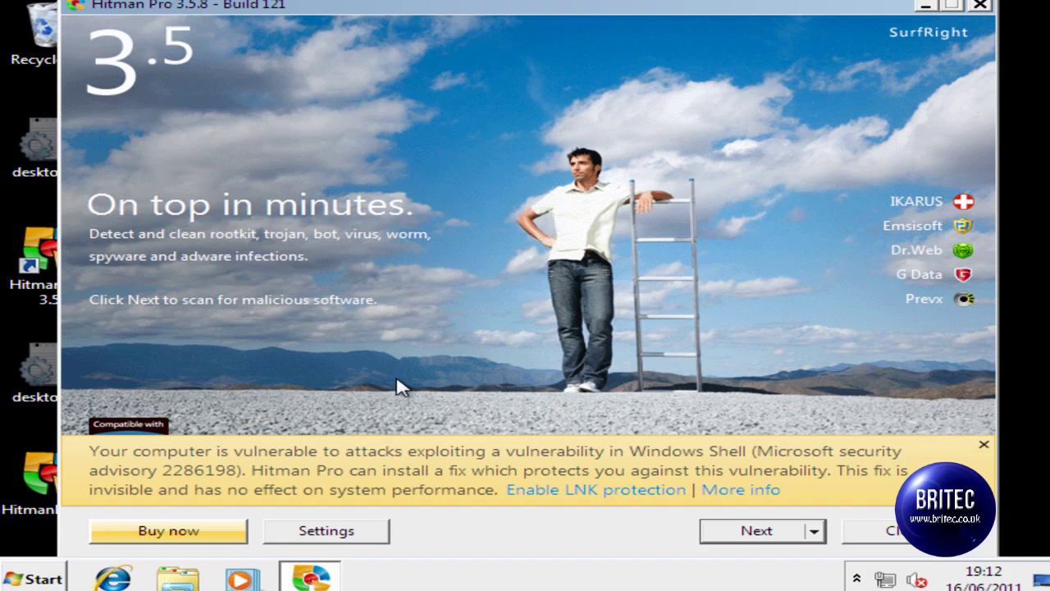
pyautogui.click(756, 534)
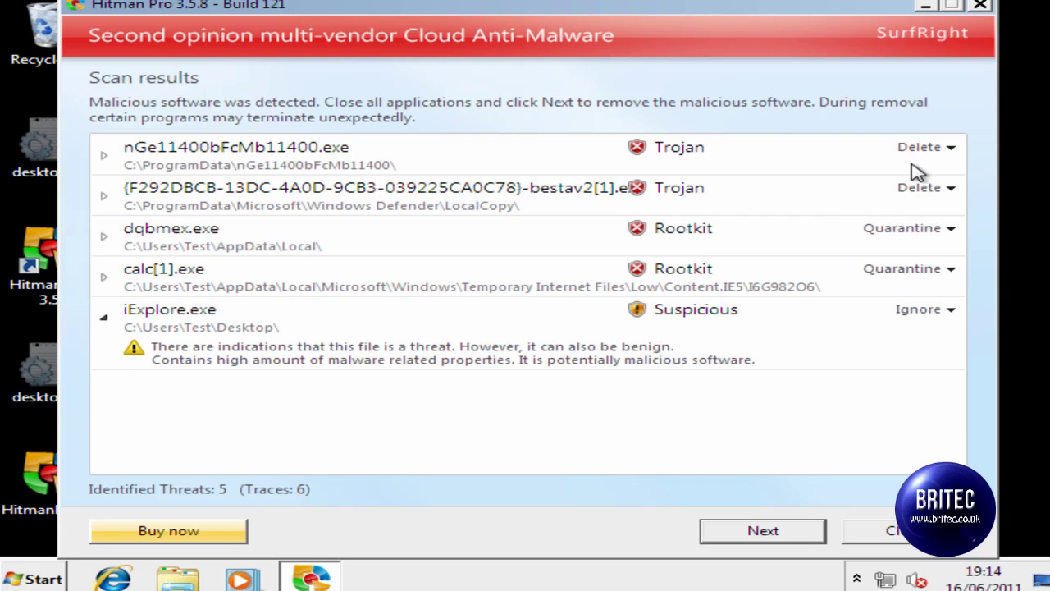
# Step: Set dqbmex.exe and calc[1].exe to Delete, remove the detected malware, and close Hitman Pro
pyautogui.click(948, 230)
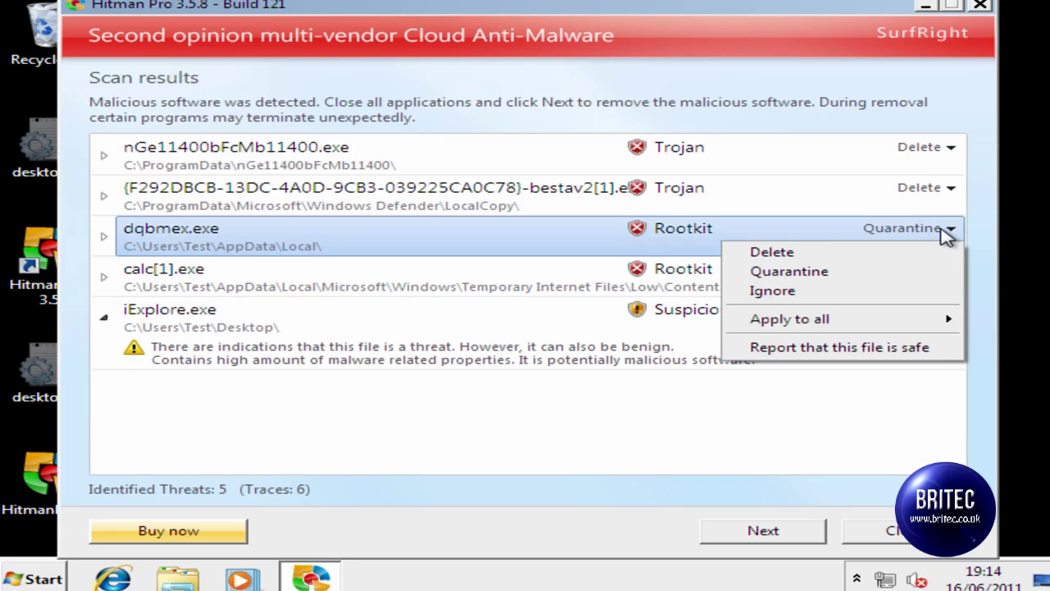
pyautogui.click(823, 253)
pyautogui.click(933, 270)
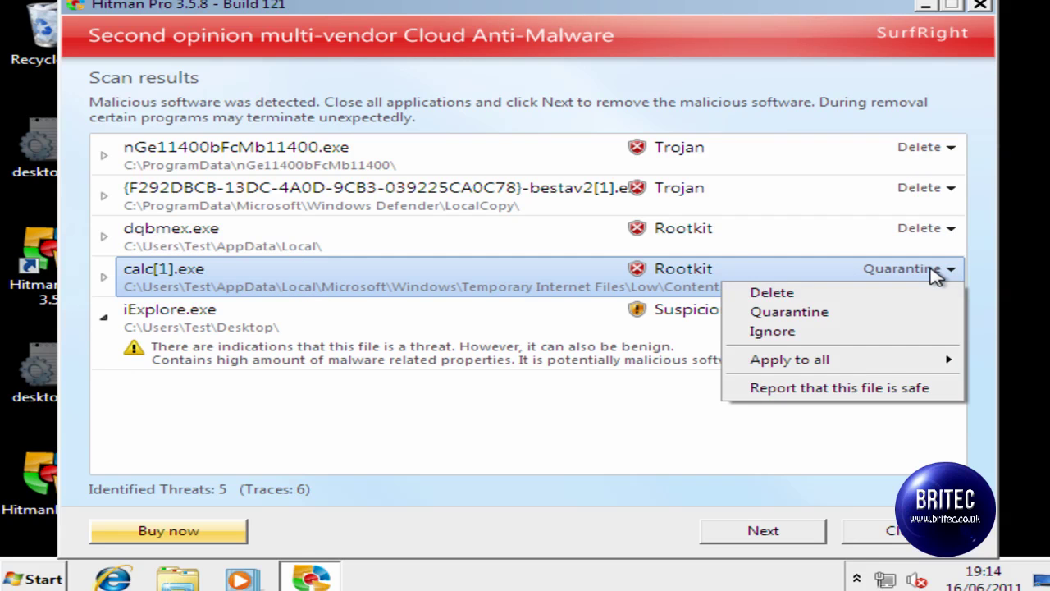
pyautogui.click(821, 291)
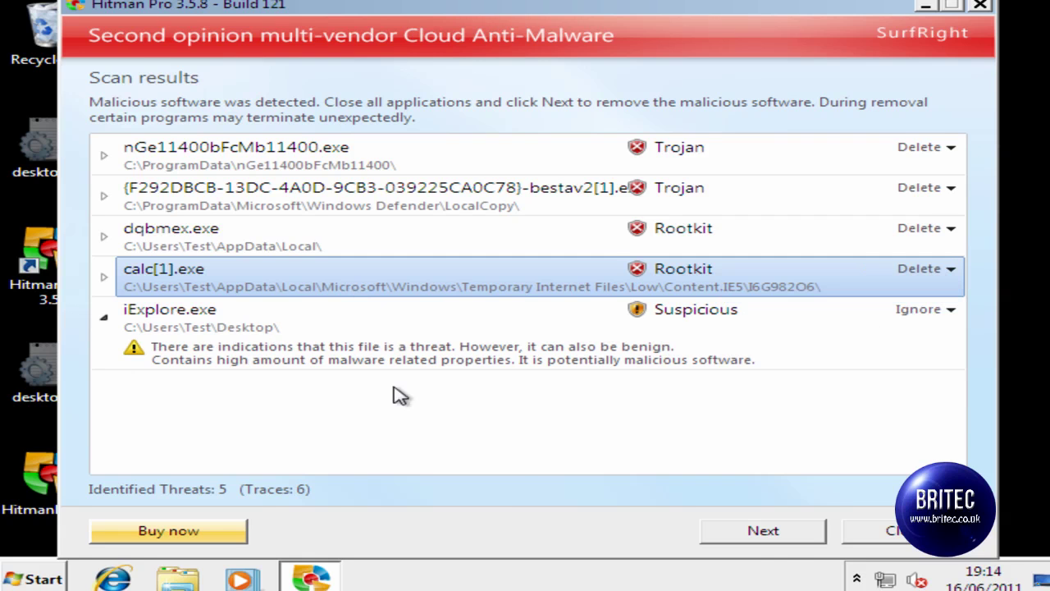
pyautogui.click(784, 538)
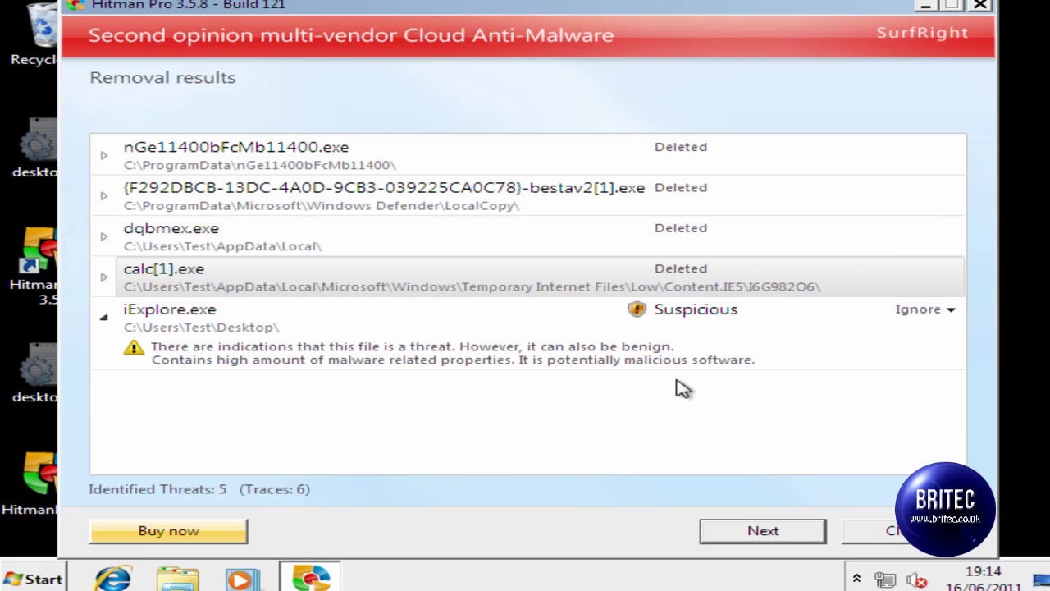
pyautogui.click(763, 533)
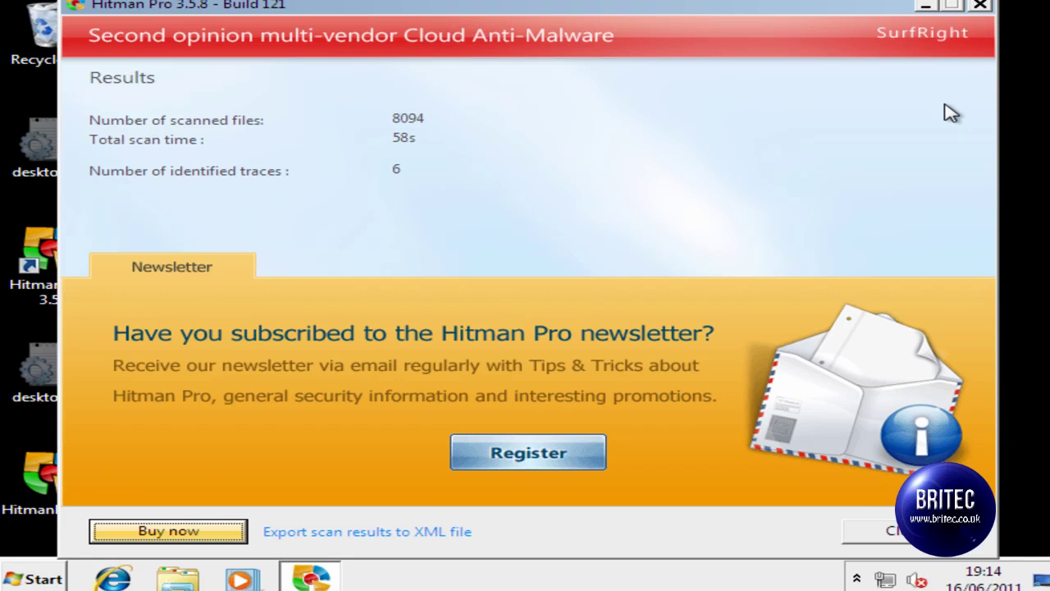
pyautogui.click(888, 531)
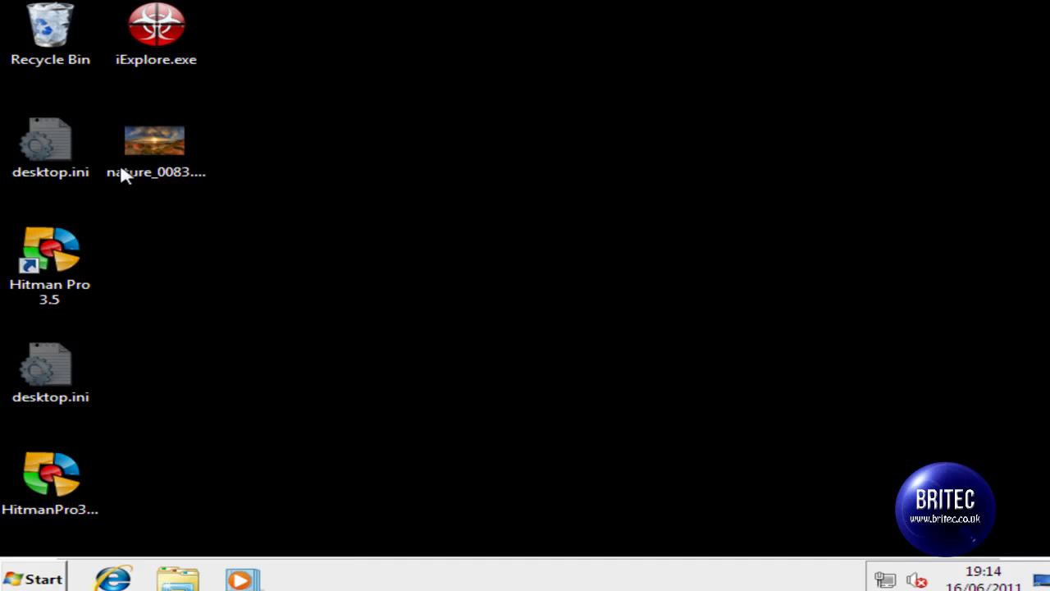
# Step: Open C:\ProgramData from Computer and look inside the nGe11400bFcMb11400 folder
pyautogui.click(37, 579)
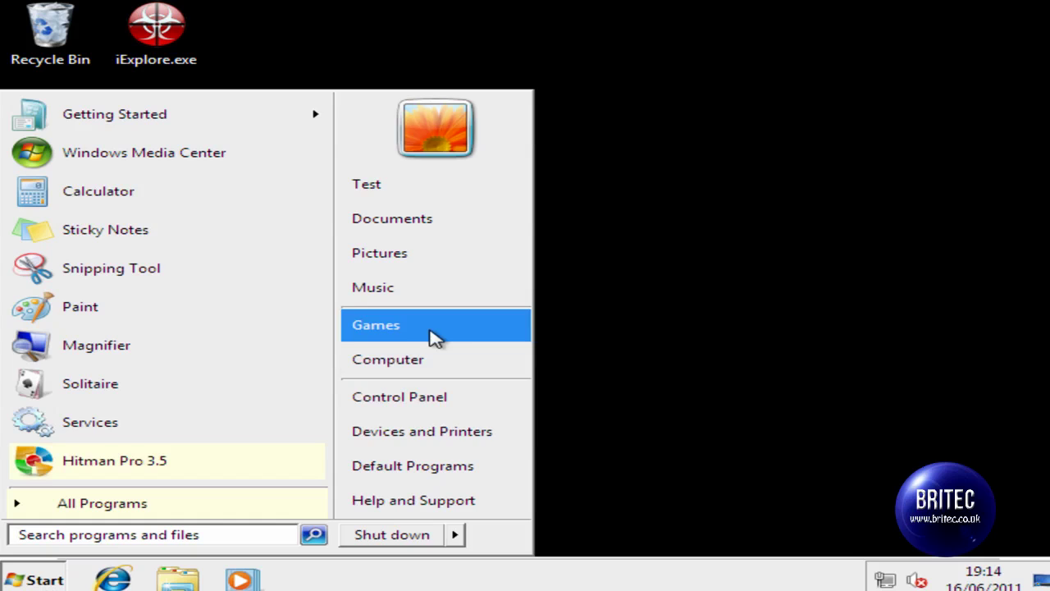
pyautogui.click(424, 365)
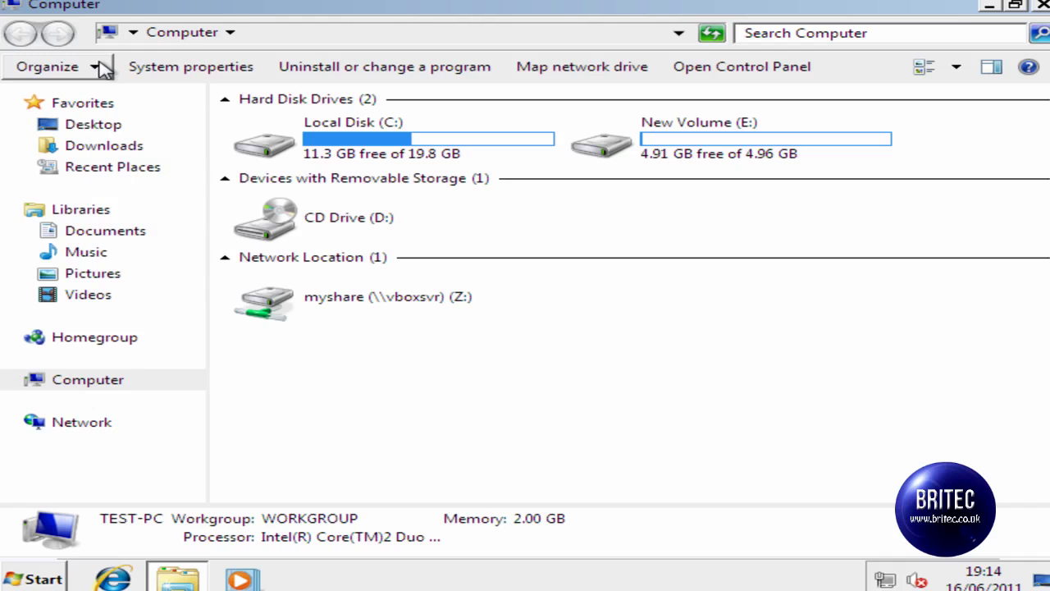
pyautogui.click(99, 64)
pyautogui.click(425, 146)
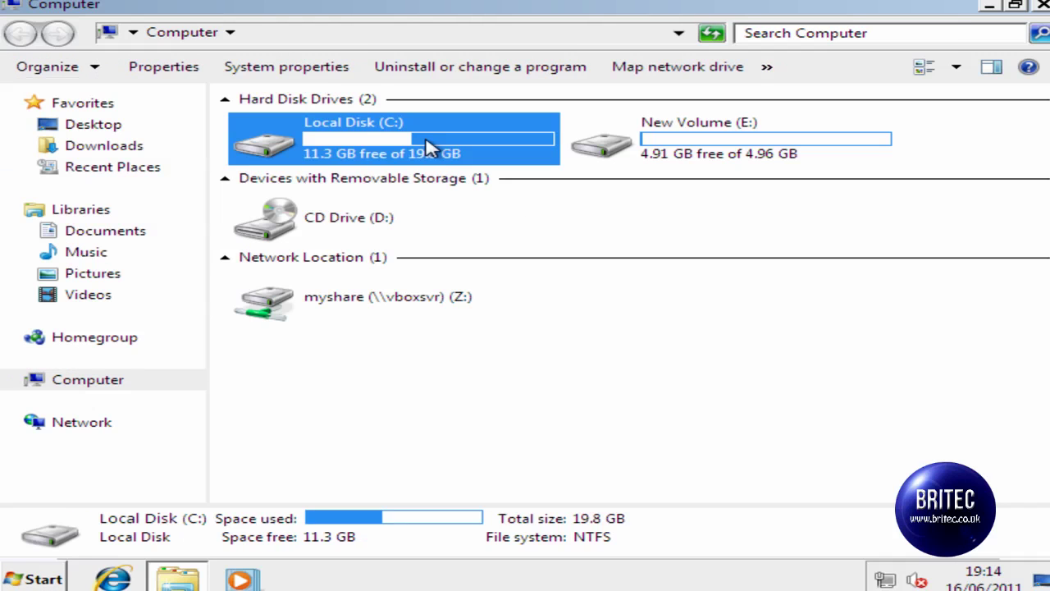
pyautogui.doubleClick(425, 137)
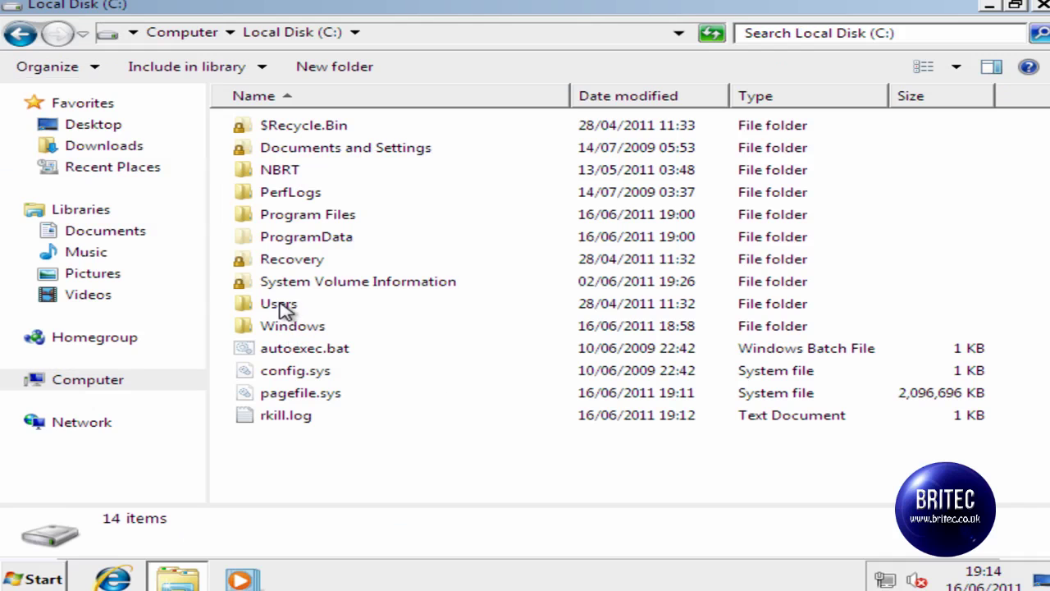
pyautogui.doubleClick(287, 240)
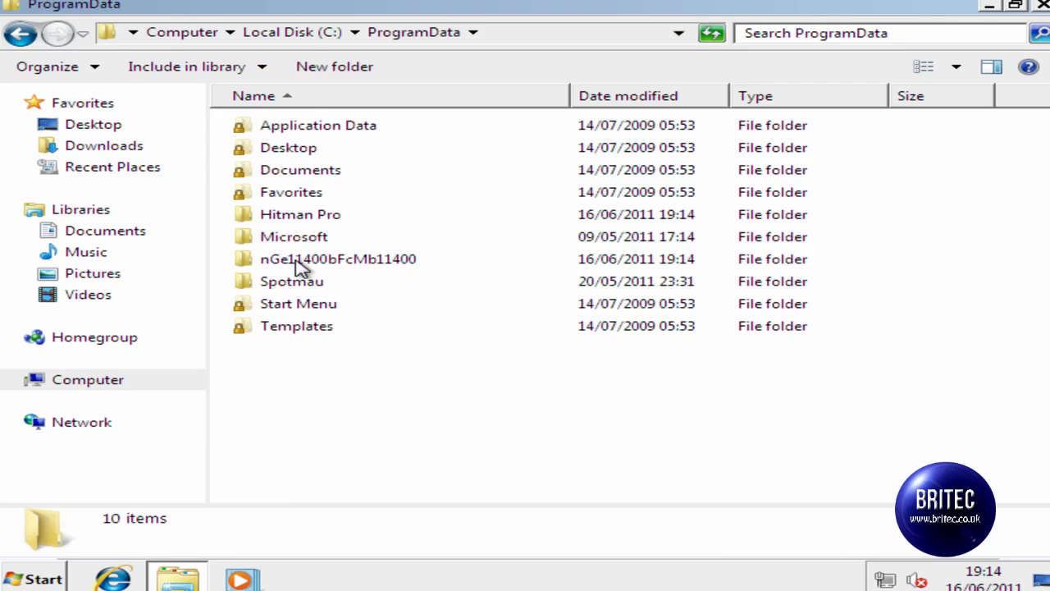
pyautogui.click(300, 264)
pyautogui.doubleClick(300, 264)
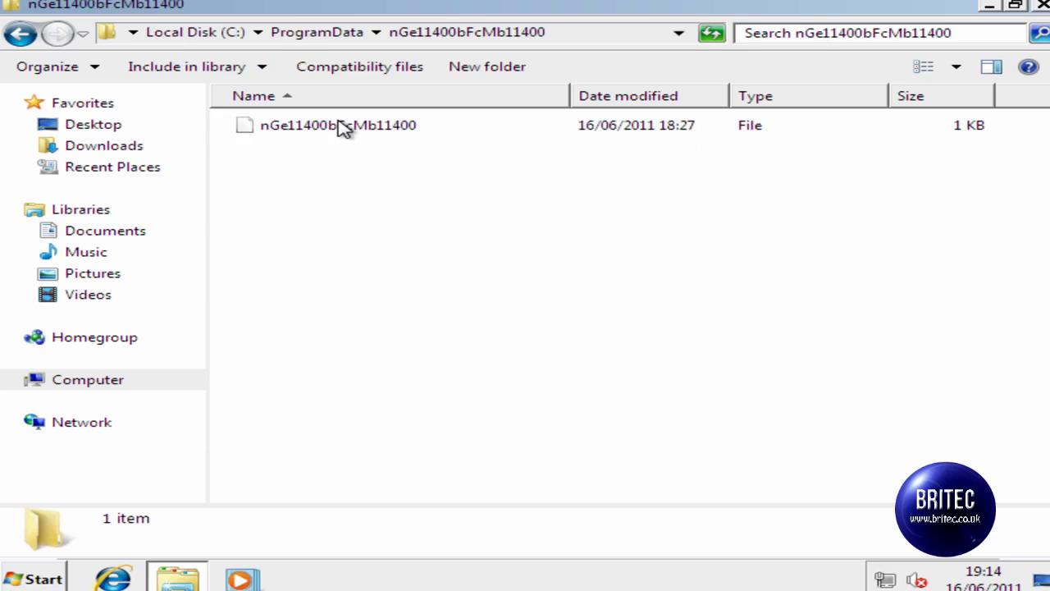
pyautogui.click(22, 34)
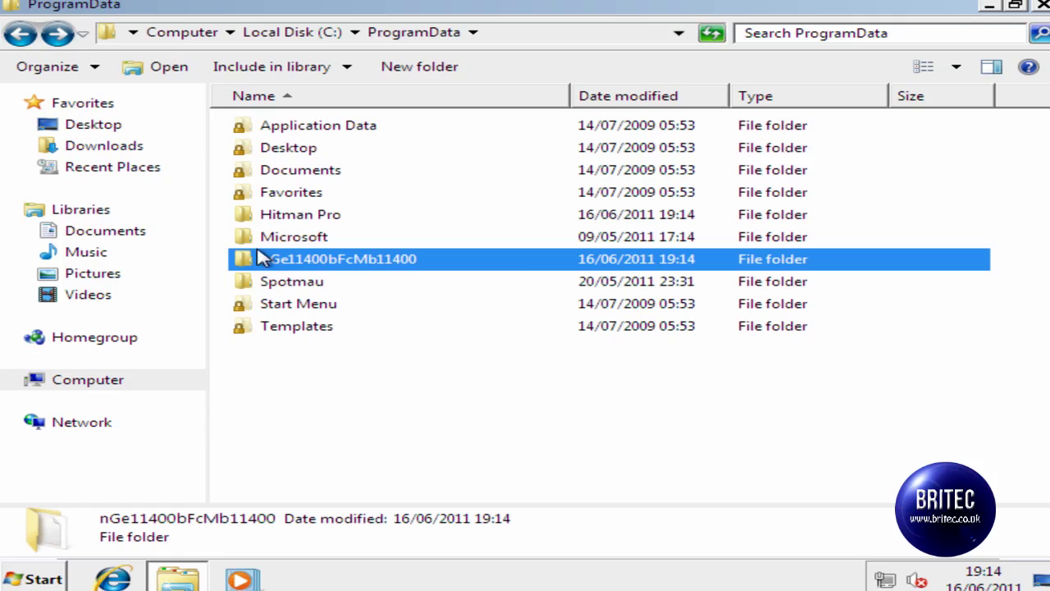
# Step: Delete the nGe11400bFcMb11400 folder from ProgramData, confirming with Yes
pyautogui.rightClick(282, 269)
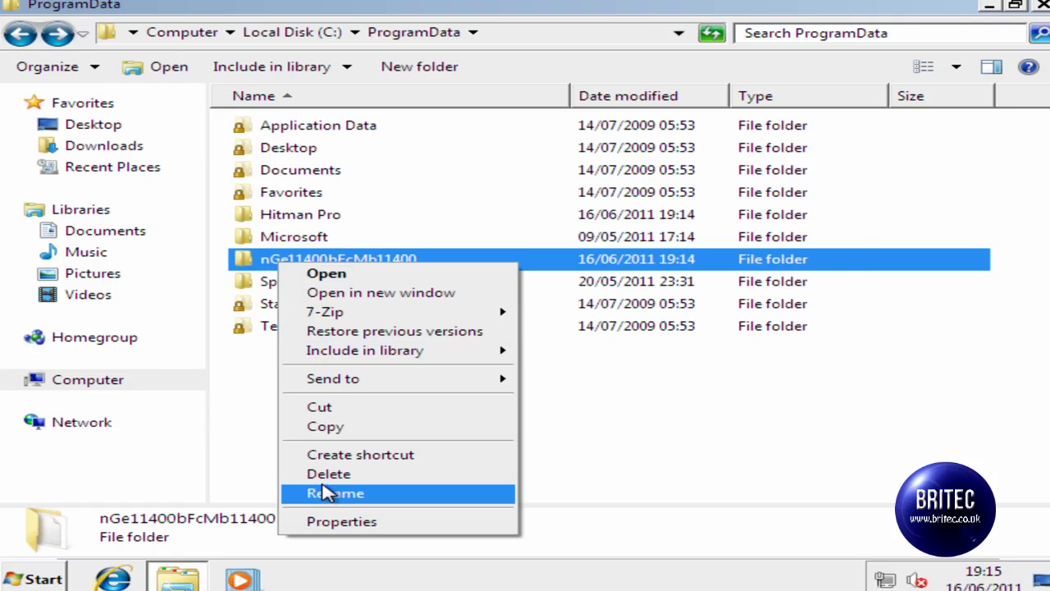
pyautogui.click(388, 473)
pyautogui.click(633, 360)
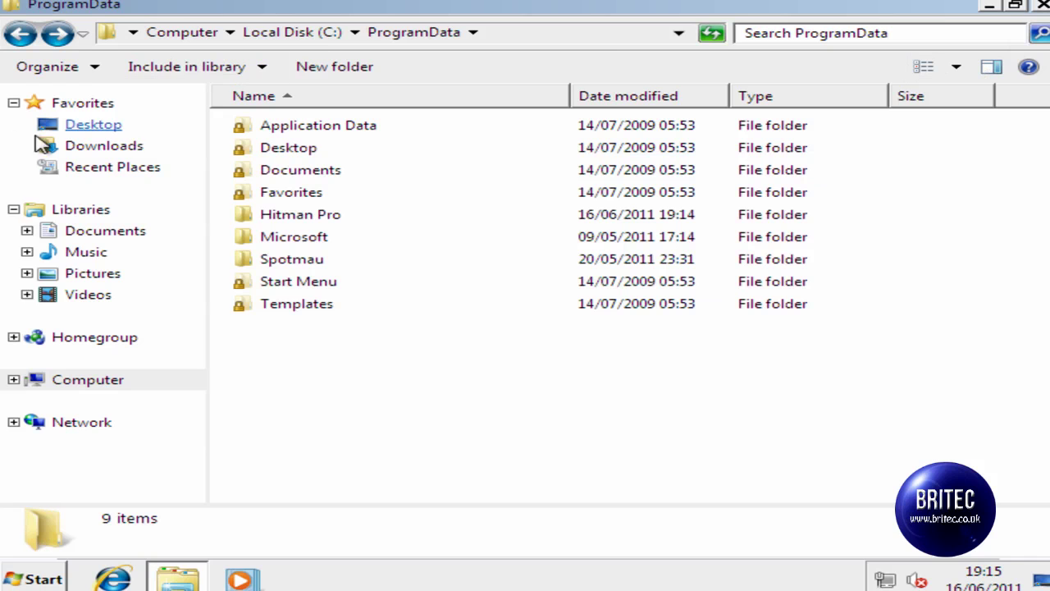
# Step: Browse from C: to Users\Test\AppData\Local and confirm dqbmex.exe is gone
pyautogui.click(20, 33)
pyautogui.doubleClick(305, 305)
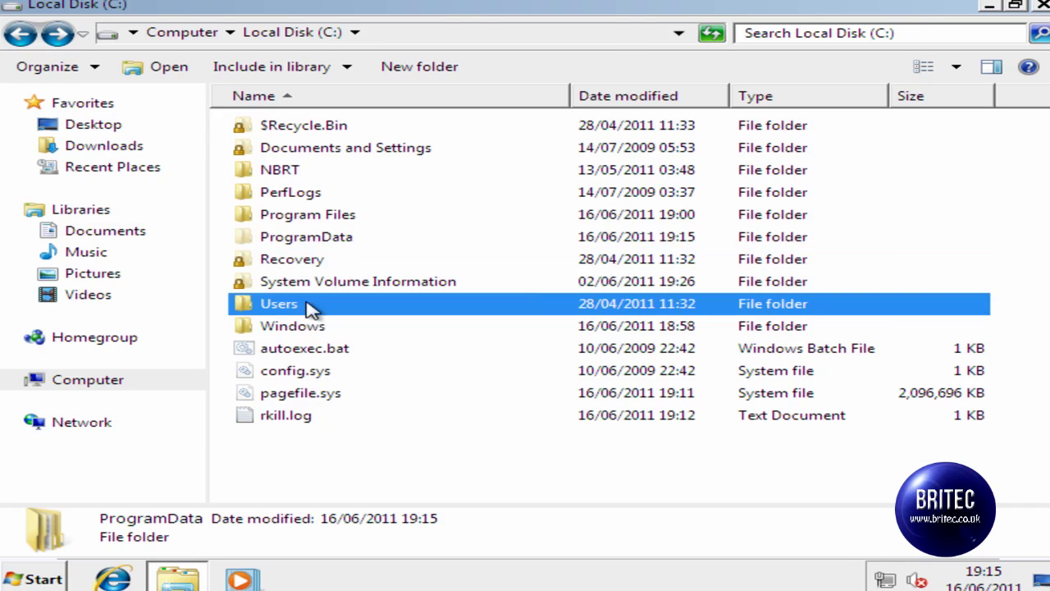
pyautogui.doubleClick(277, 216)
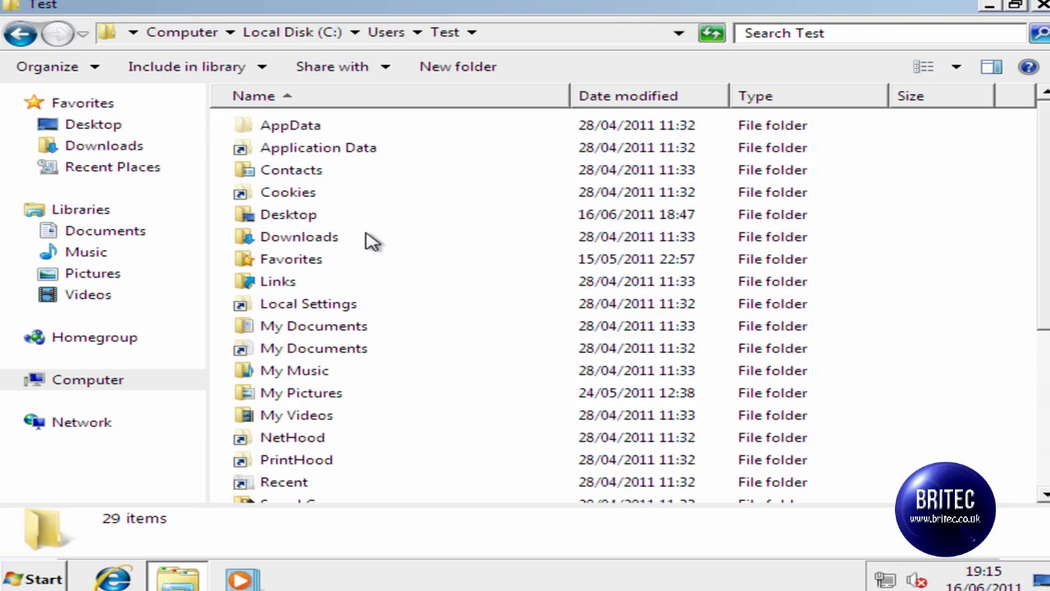
pyautogui.doubleClick(305, 133)
pyautogui.doubleClick(298, 129)
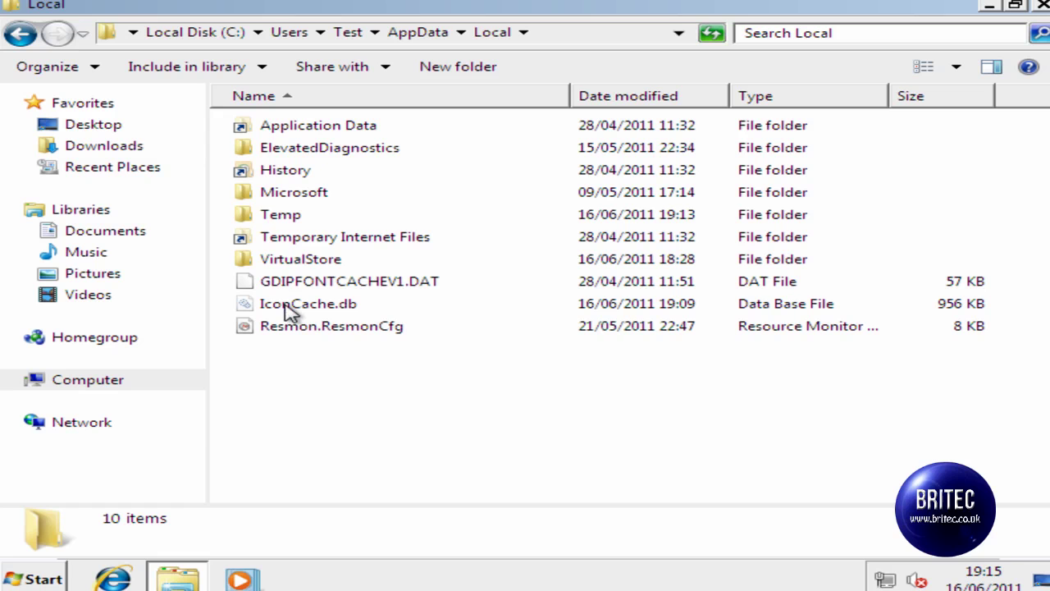
# Step: Look through the Temp folder's files, then close Windows Explorer
pyautogui.doubleClick(279, 215)
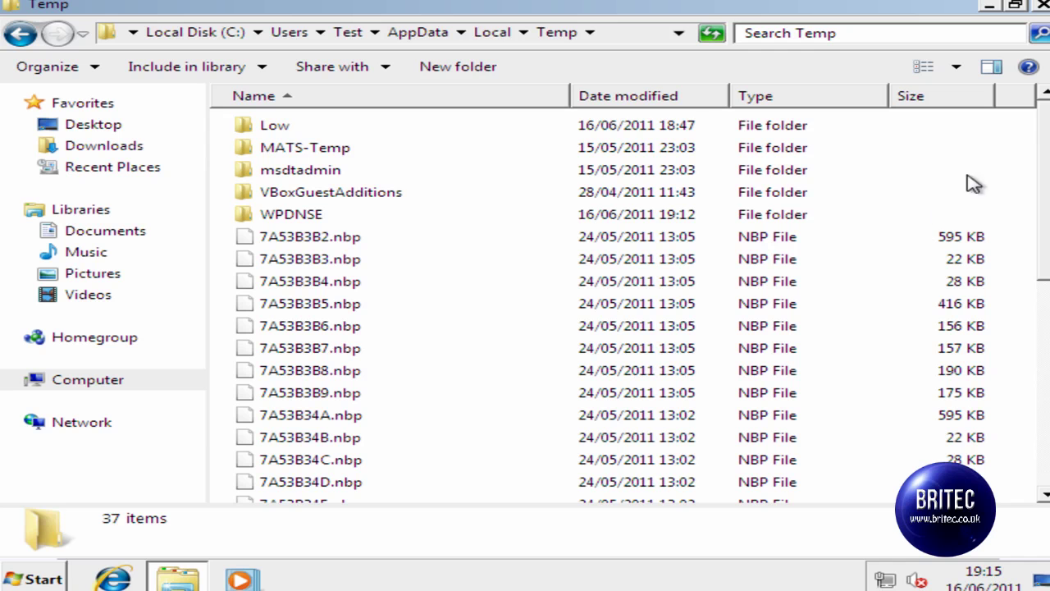
pyautogui.moveTo(1037, 164); pyautogui.dragTo(1040, 431)
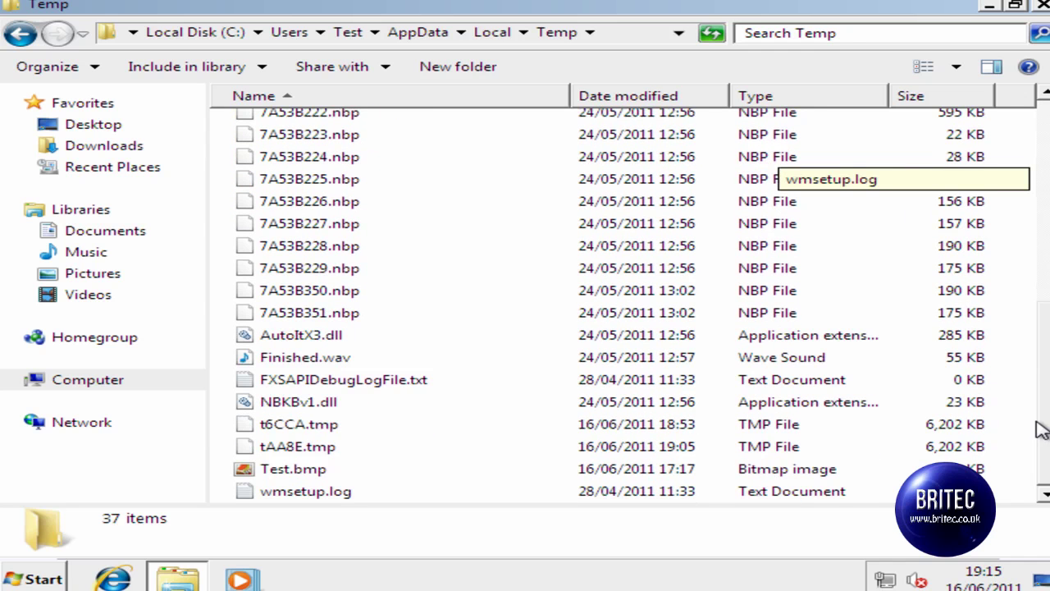
pyautogui.click(1043, 8)
# Step: Restart the computer from the Start menu's Shut down options
pyautogui.click(39, 579)
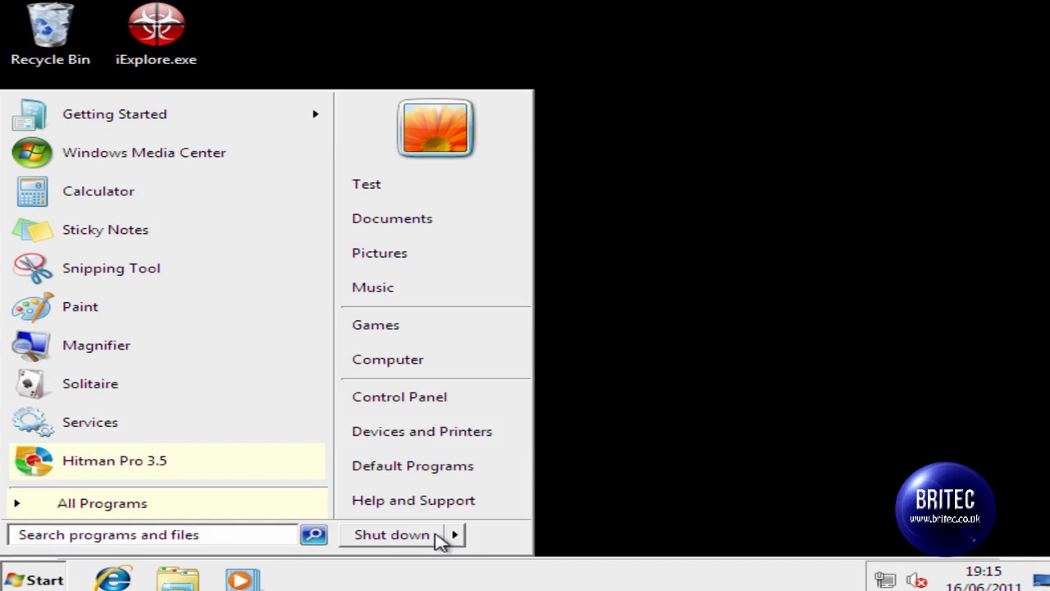
pyautogui.moveTo(456, 537)
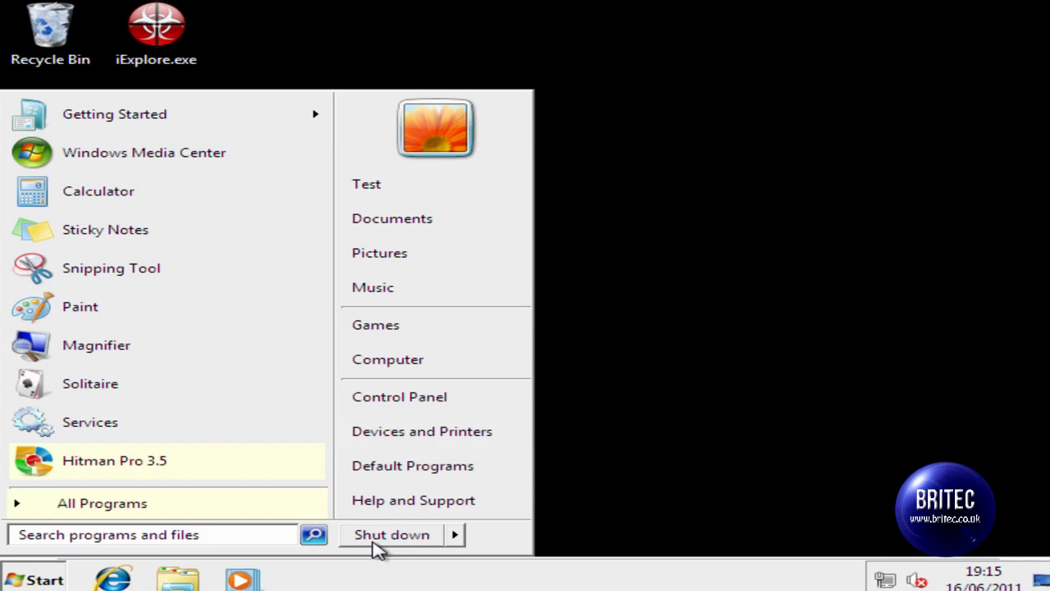
pyautogui.click(512, 536)
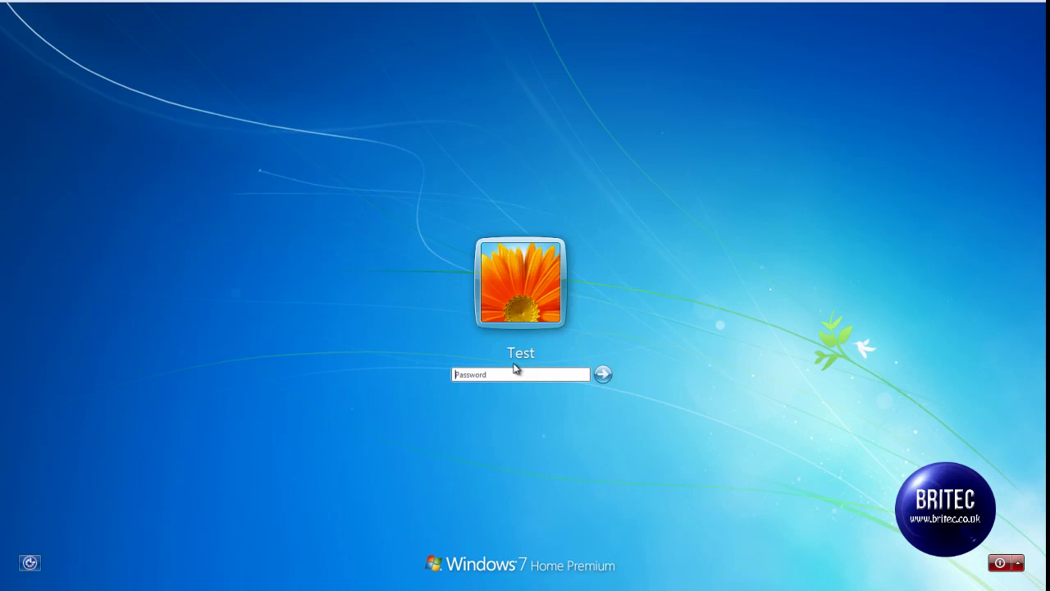
# Step: Log back in and confirm the IE LAN settings proxy server option is left unchecked
pyautogui.write('p')
pyautogui.press('Return')
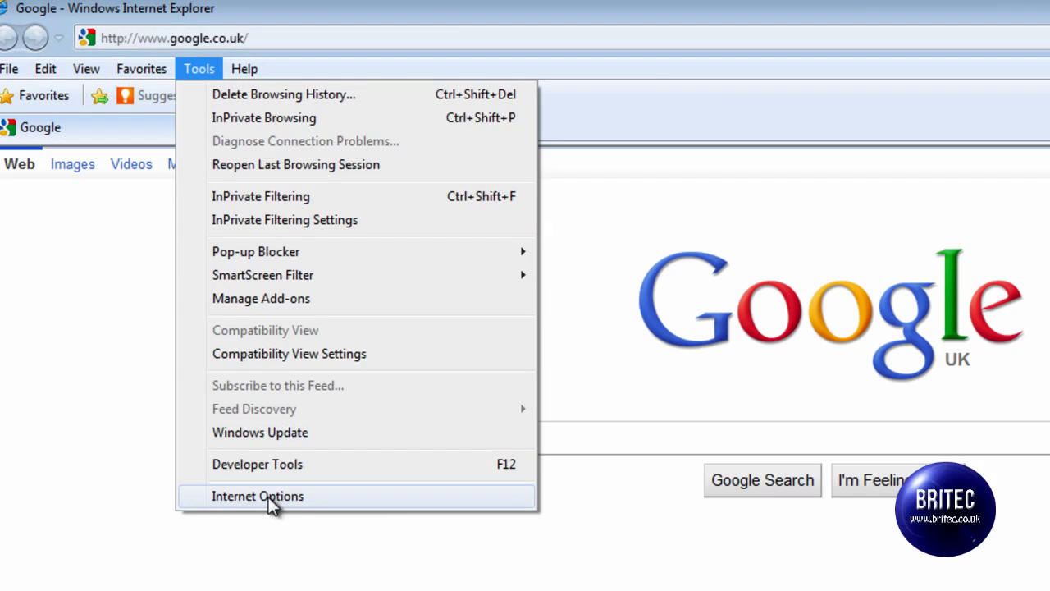
pyautogui.click(271, 497)
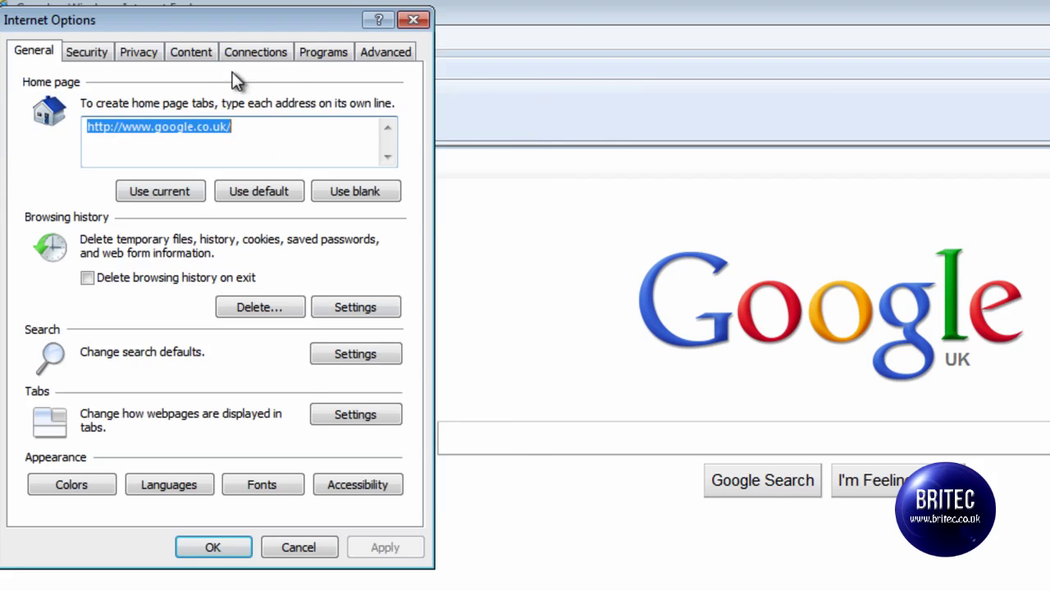
pyautogui.click(281, 57)
pyautogui.click(348, 431)
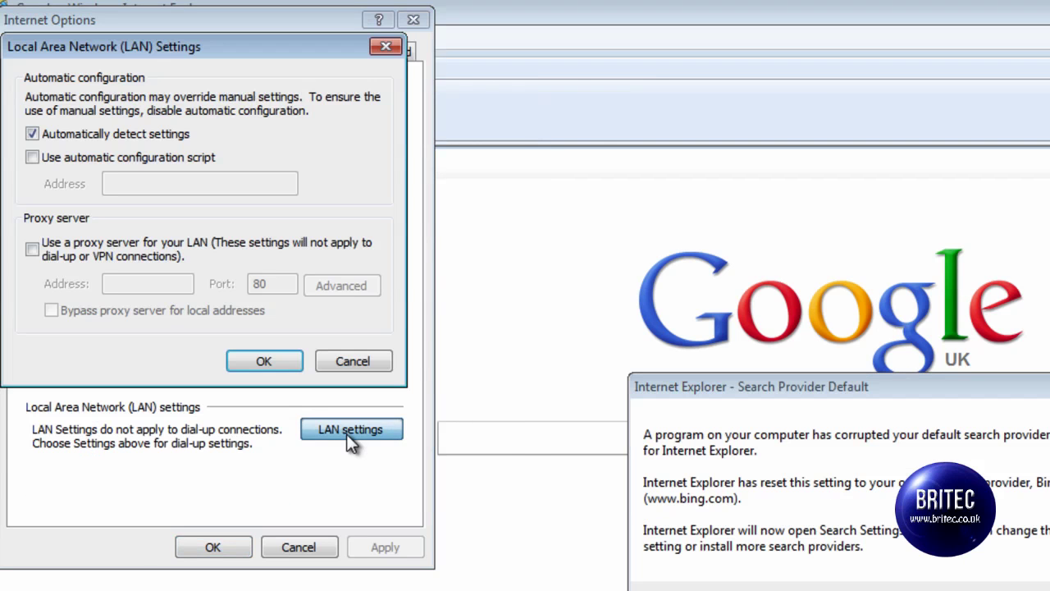
pyautogui.click(31, 248)
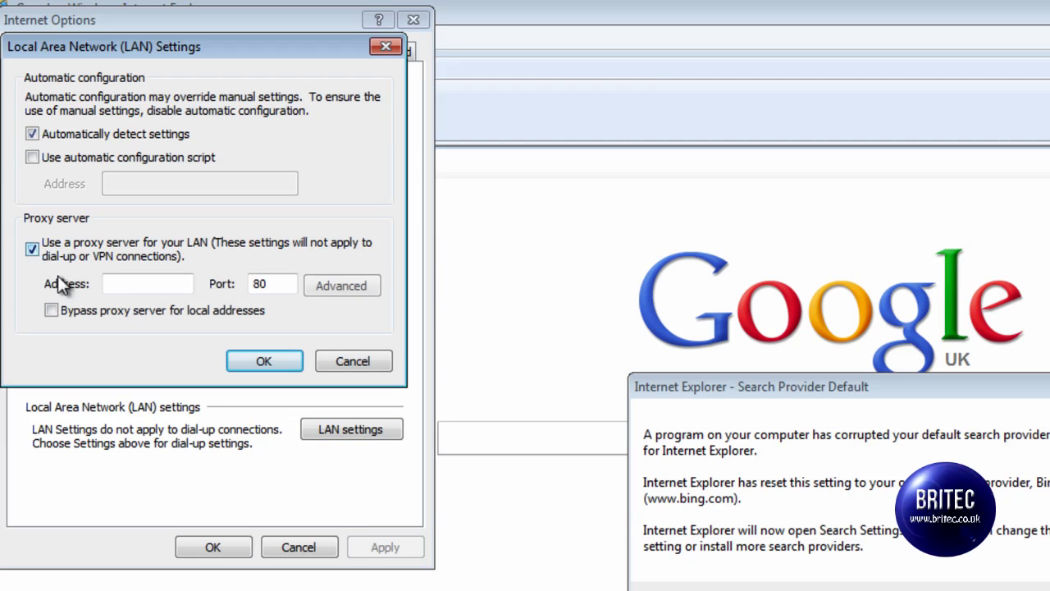
pyautogui.click(39, 247)
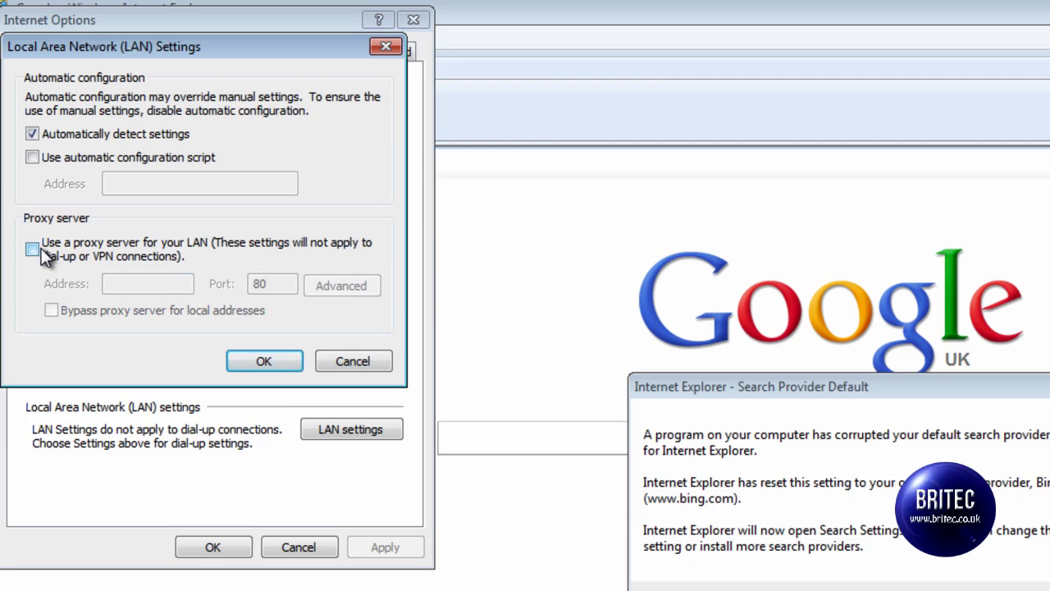
# Step: Cancel LAN settings, close Internet Options, and accept Bing as default search provider
pyautogui.click(334, 364)
pyautogui.click(414, 20)
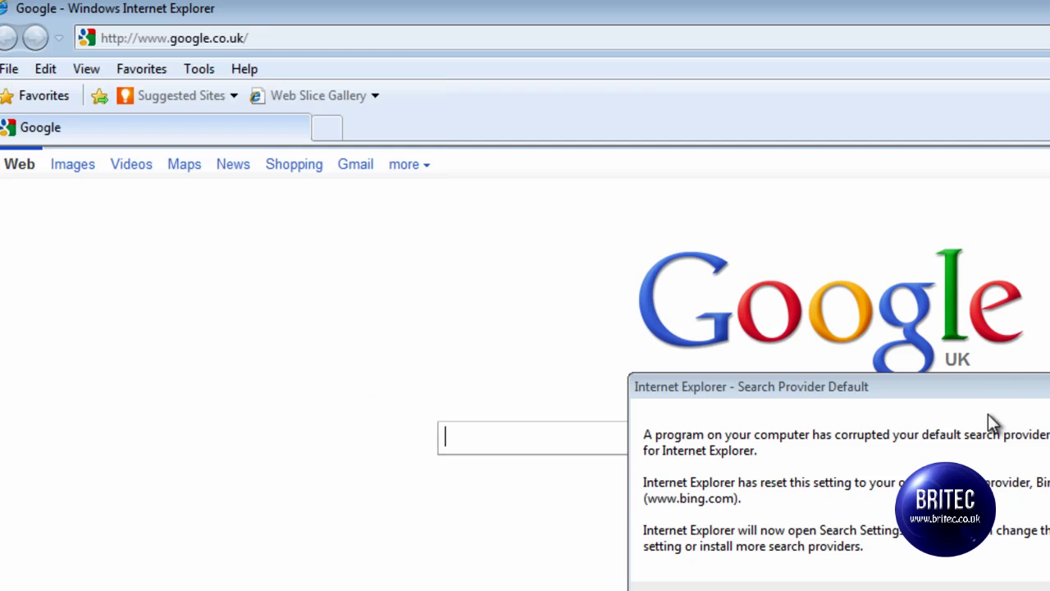
pyautogui.press('Return')
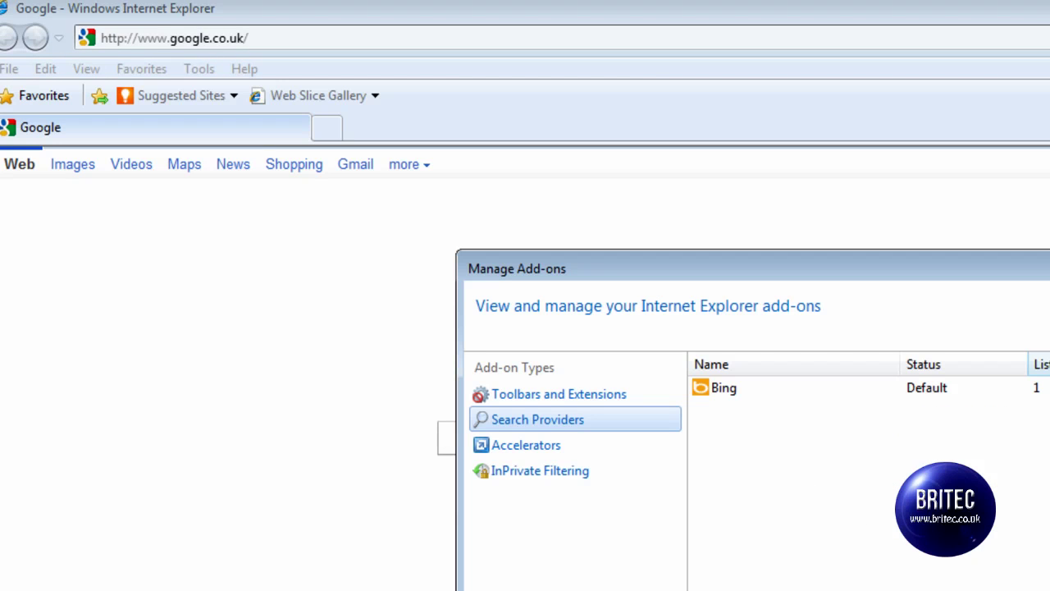
pyautogui.press('Escape')
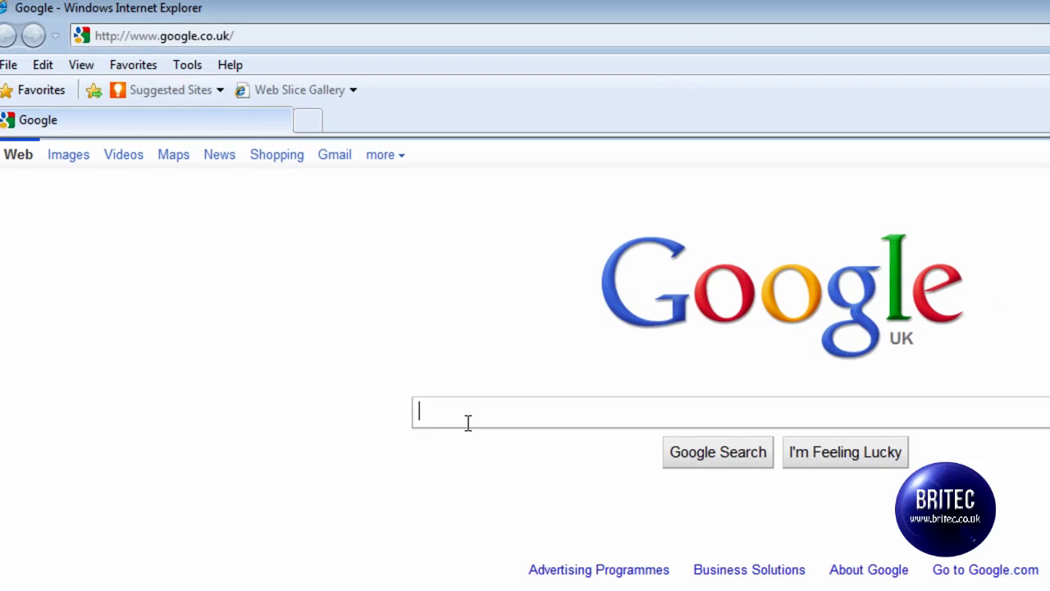
pyautogui.click(1034, 7)
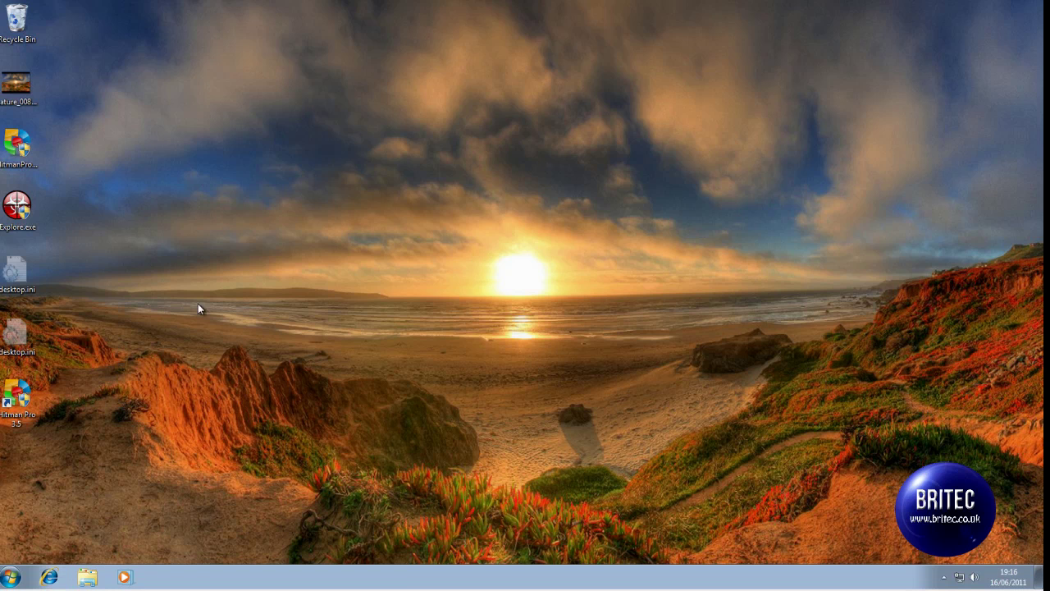